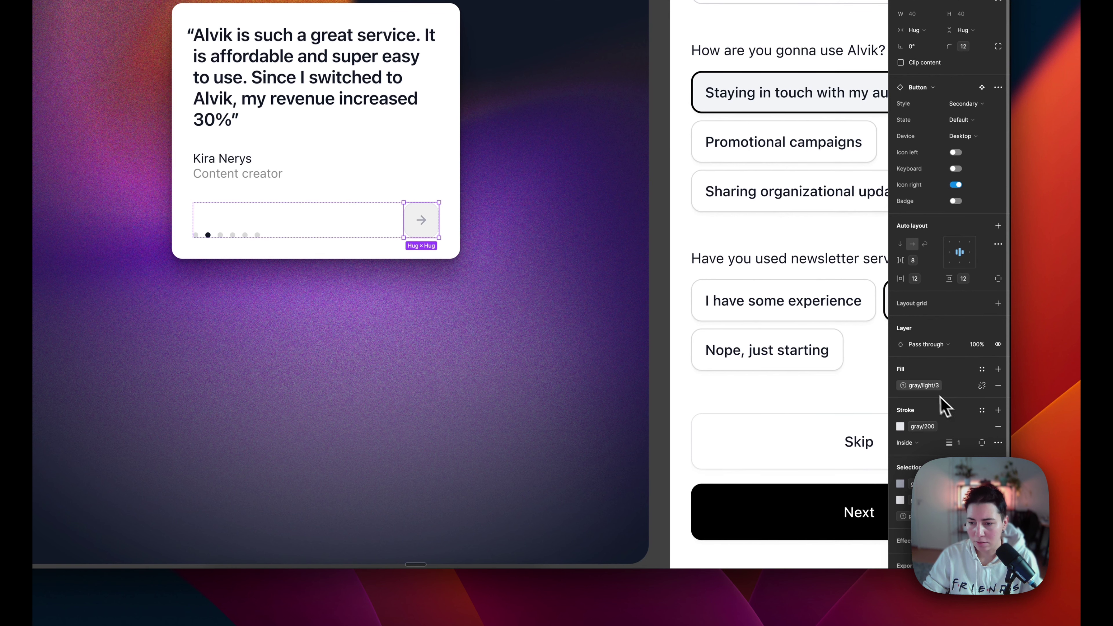
Step: Set the testimonial card's arrow button fill to gray/300 and its arrow icon colour to gray/700
left_click(932, 387)
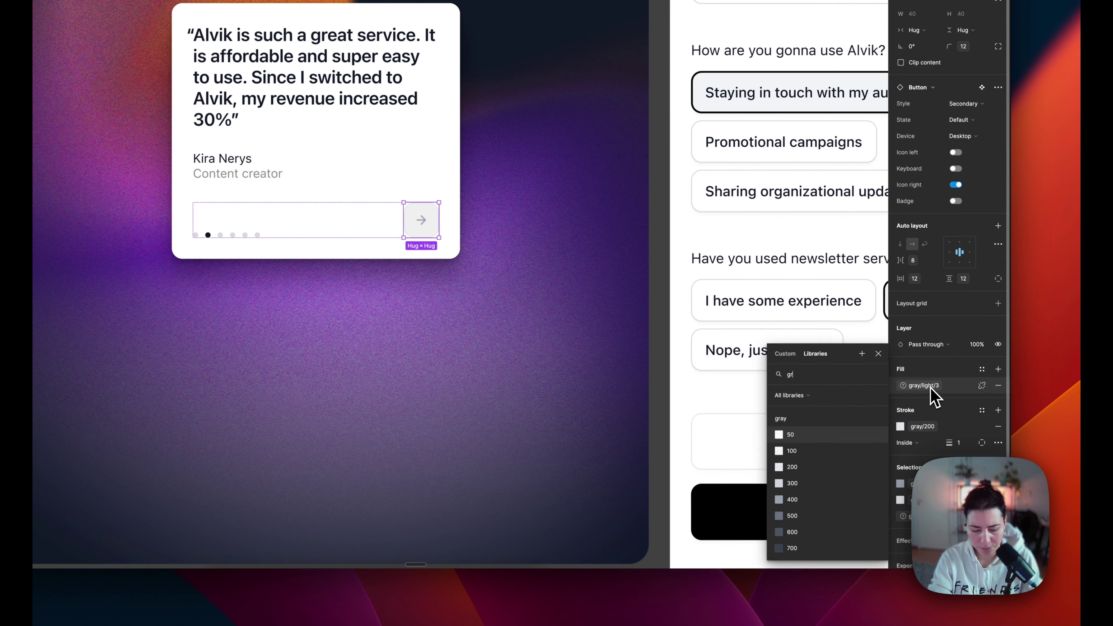
type("gray 3")
key("Return")
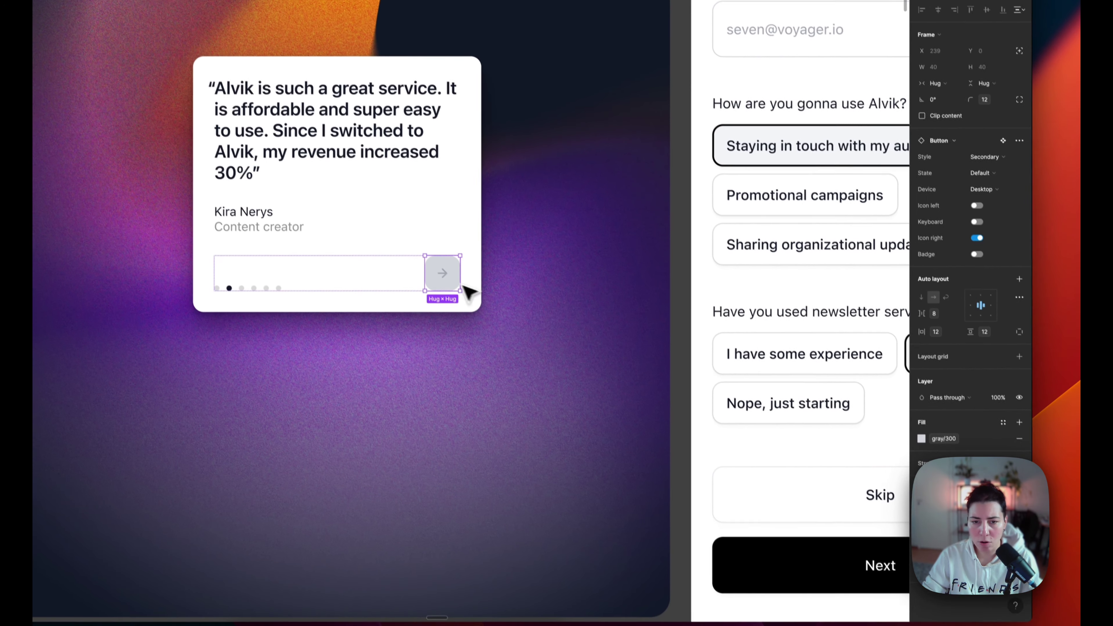
left_click(423, 226)
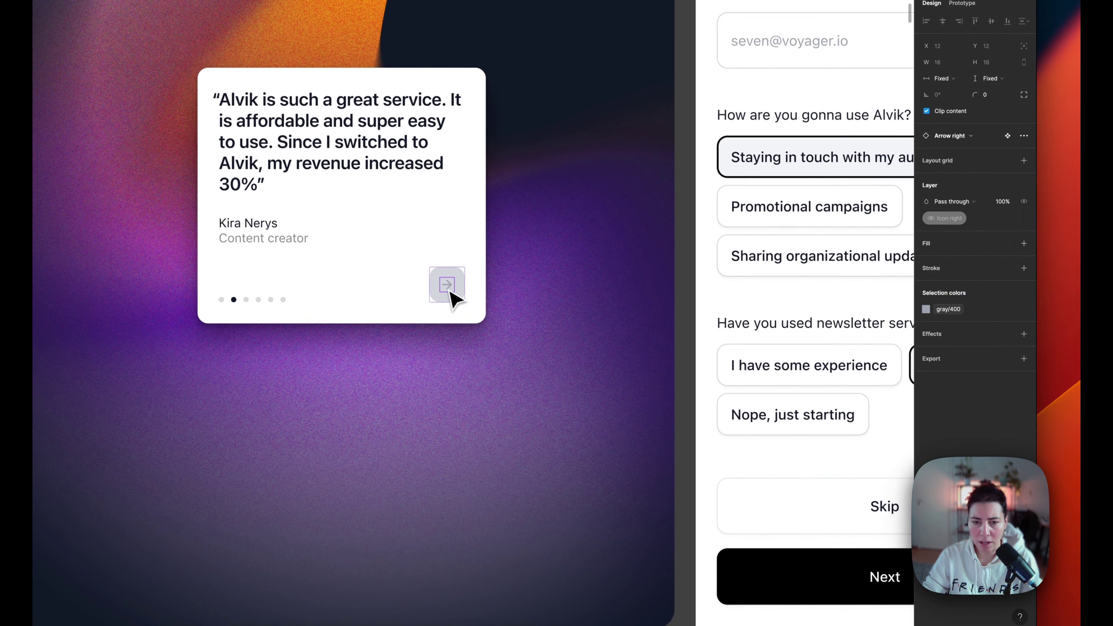
left_click(925, 309)
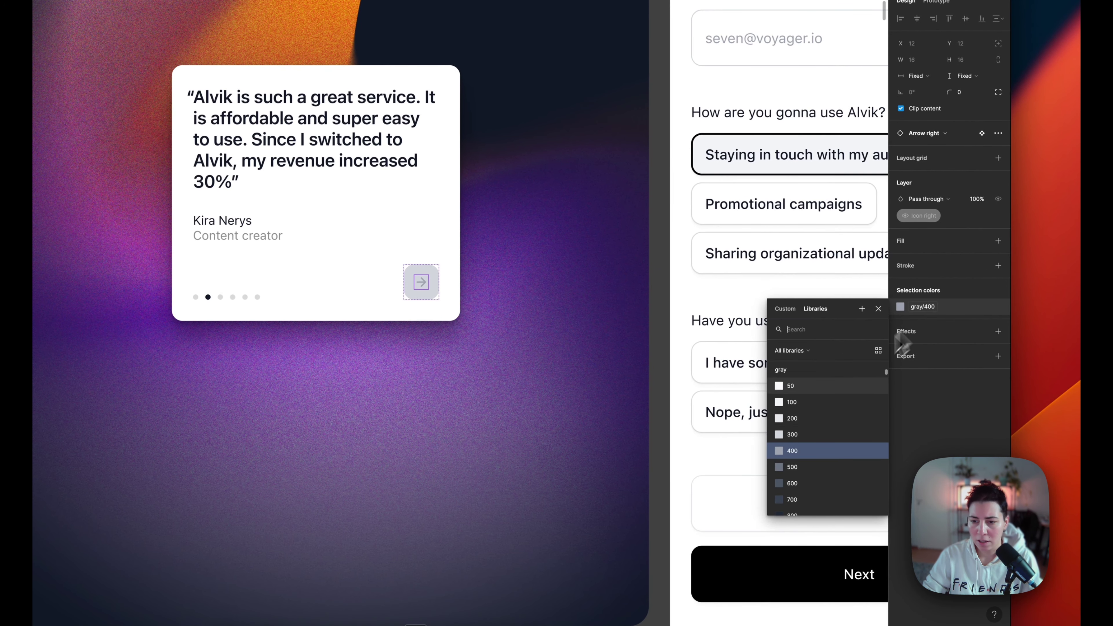
left_click(829, 499)
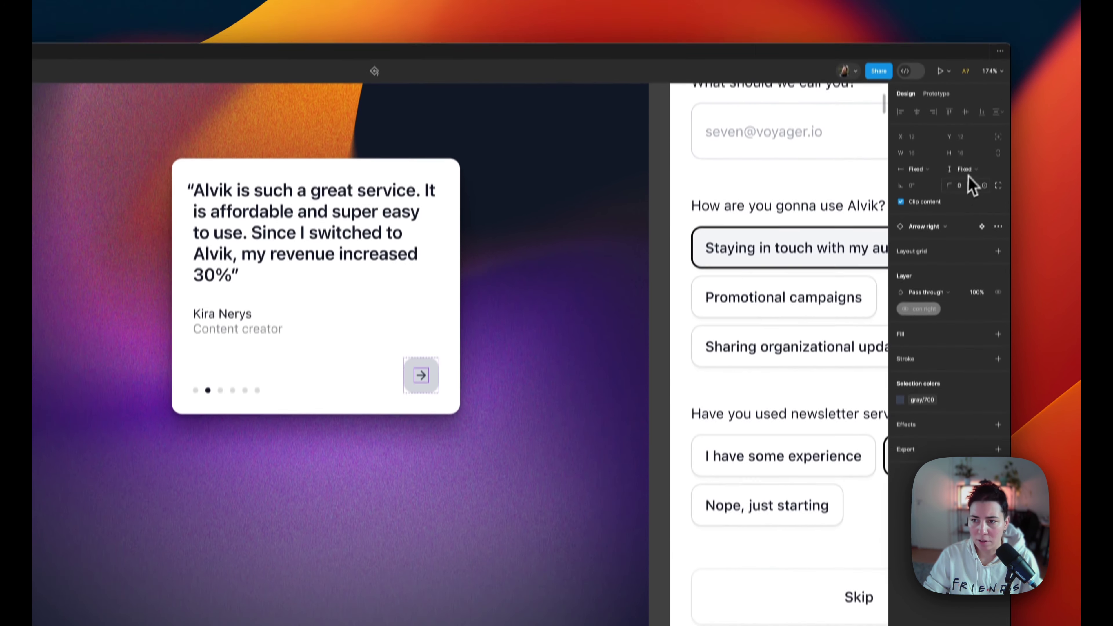
Step: Give the arrow icon a corner radius of 1000 and round the arrow button's own corners into a full circle
left_click(964, 186)
type("1000")
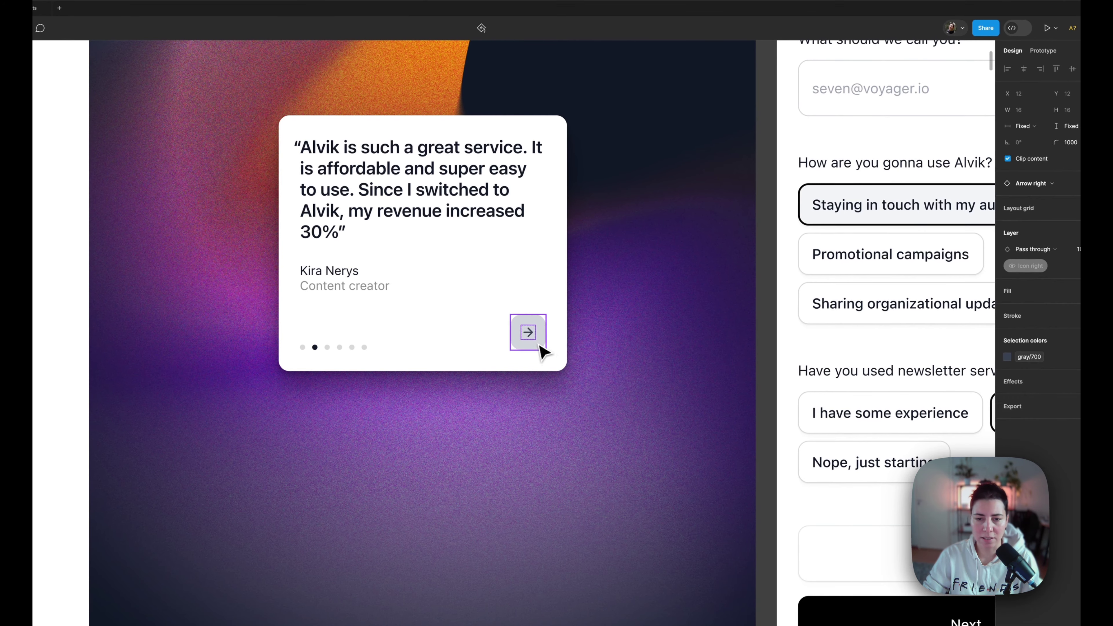
left_click(530, 339)
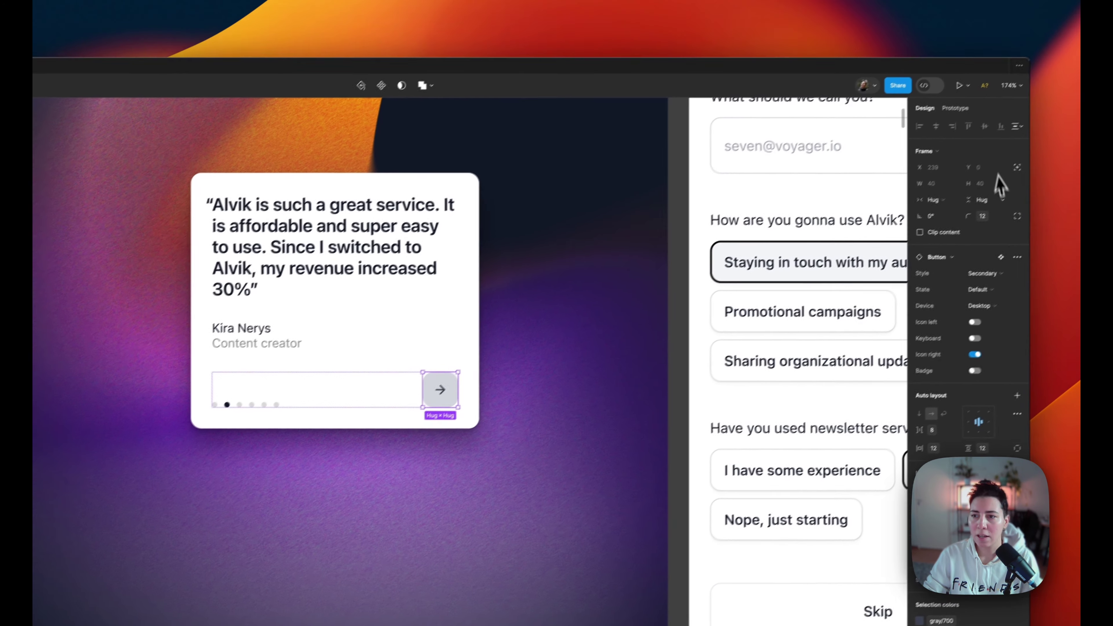
left_click(993, 216)
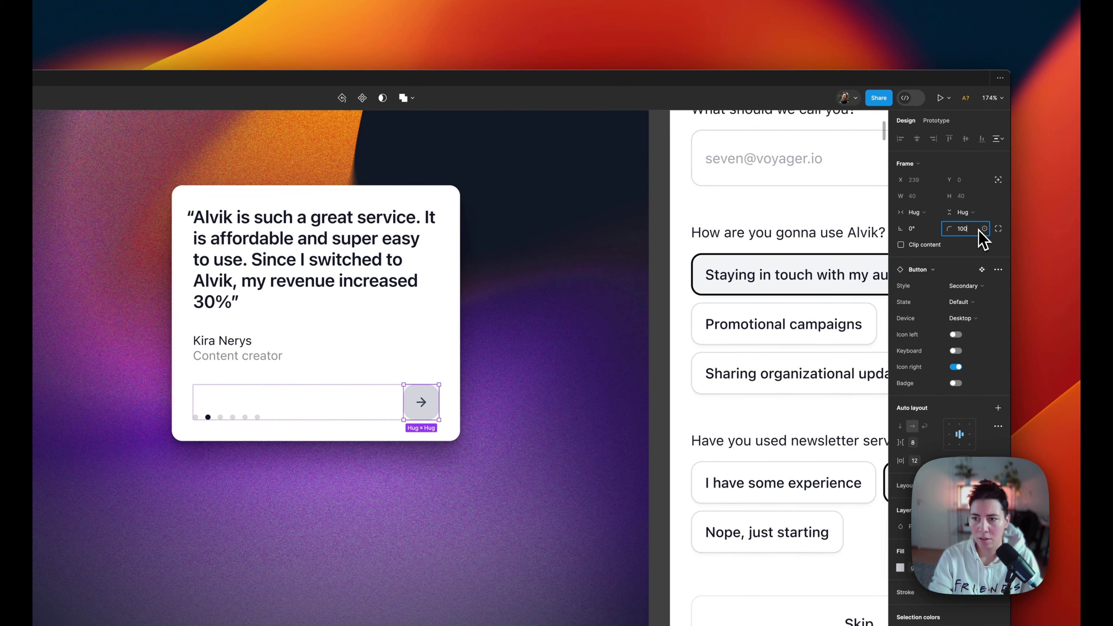
key("Return")
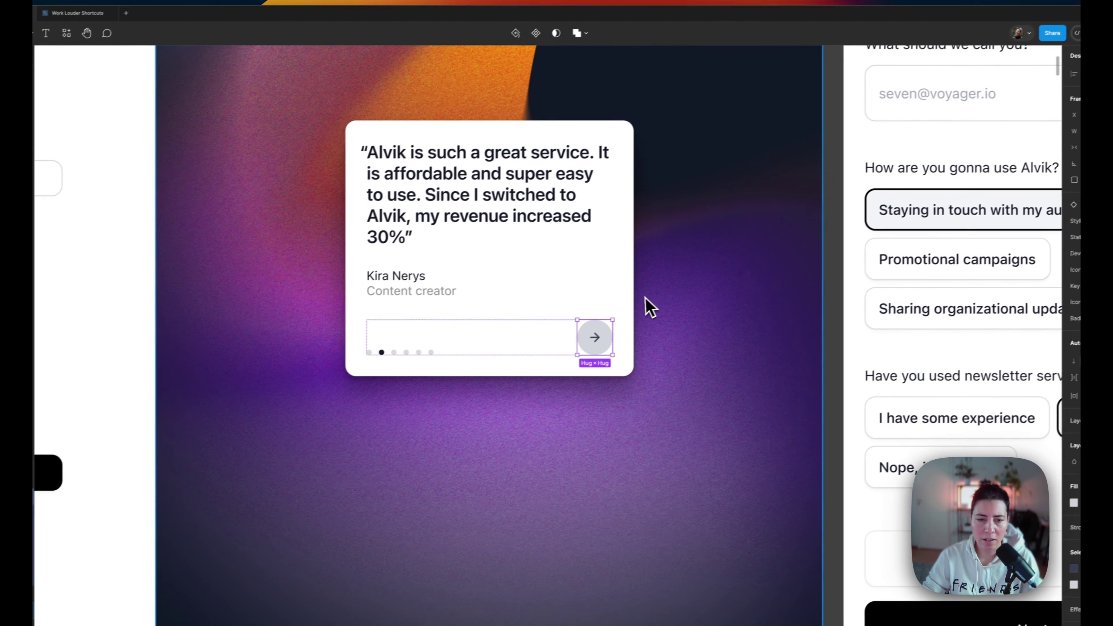
Step: Replace the testimonial card in the second Login Desktop frame with a copy of the updated card from the first
left_click(552, 367)
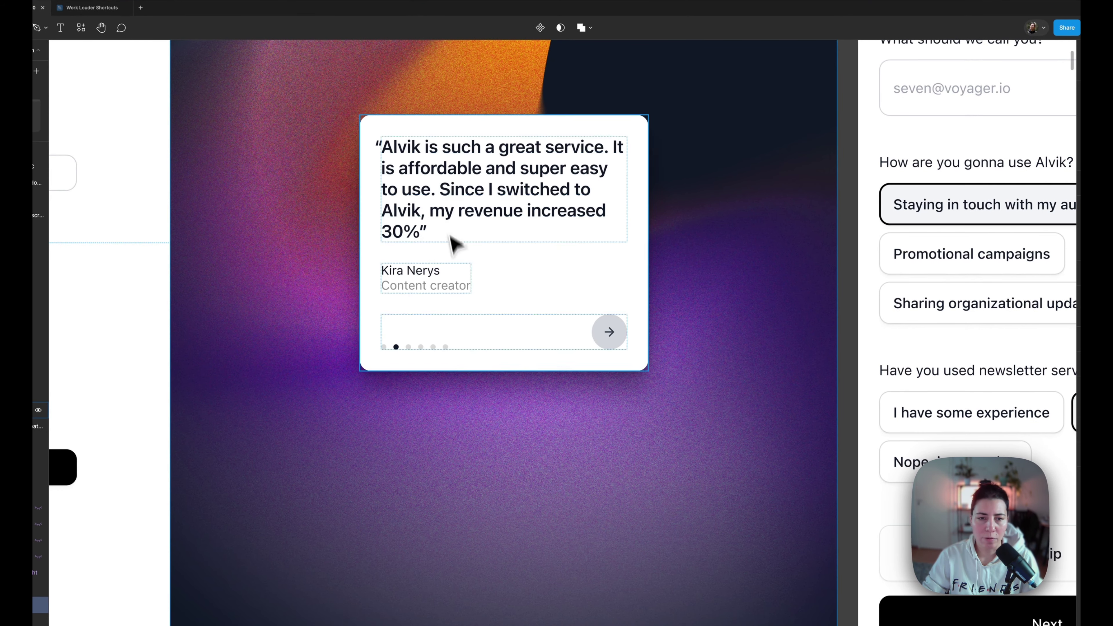
scroll(569, 293, "down", 5)
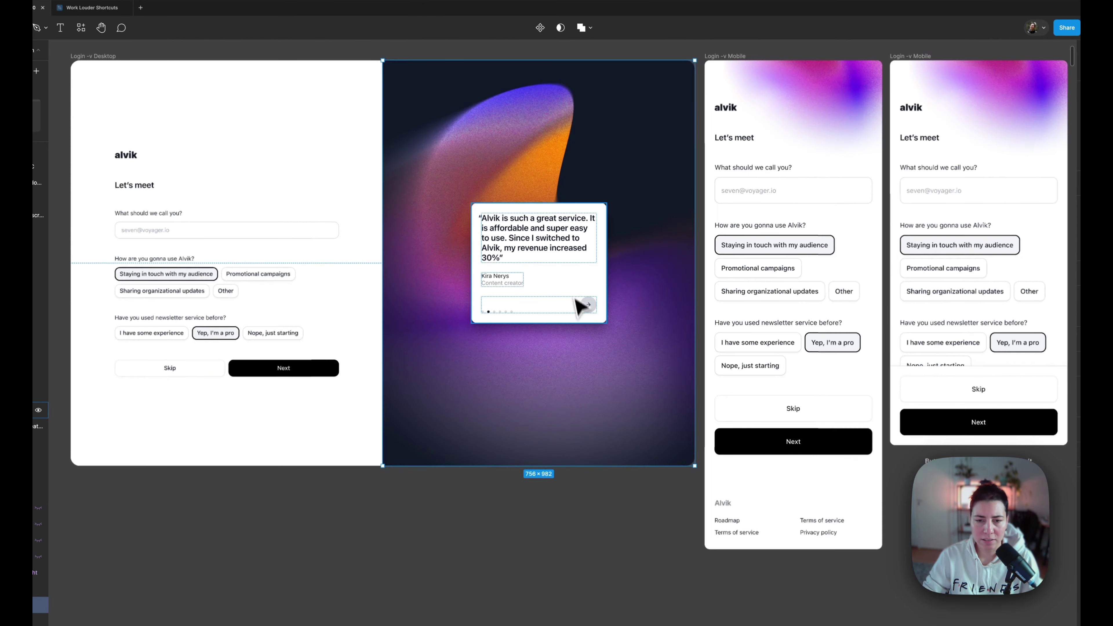
left_click(576, 299)
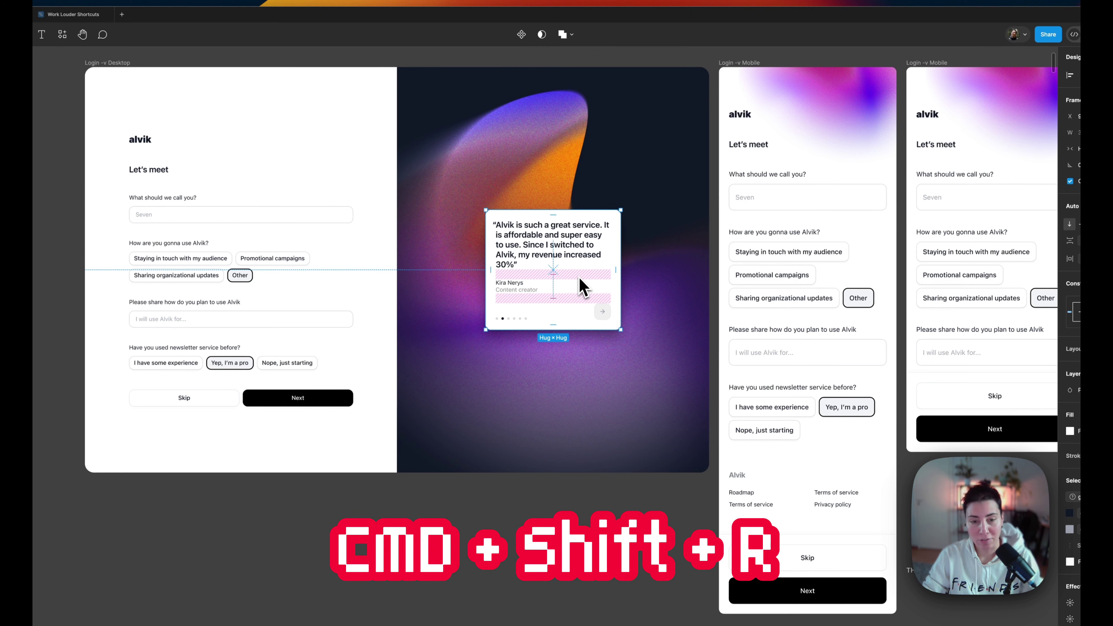
key("super+shift+r")
key("super+shift+r")
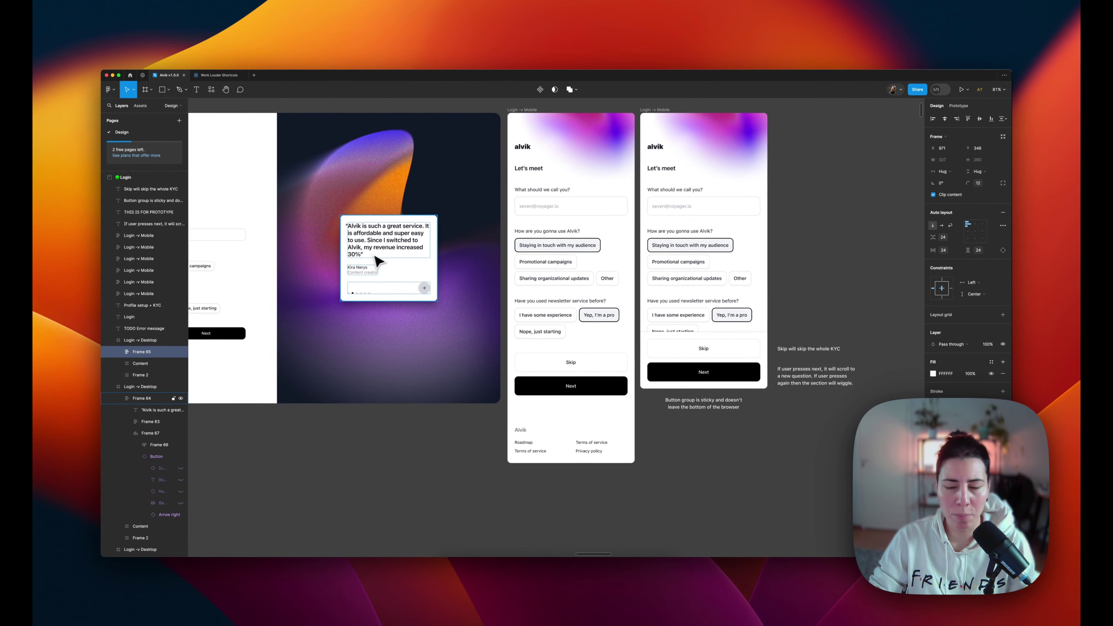
Step: Create a vertical stack of four grey rectangles, each about 382 × 98, on the empty canvas beside the login section
scroll(378, 261, "right", 10)
scroll(479, 273, "left", 15)
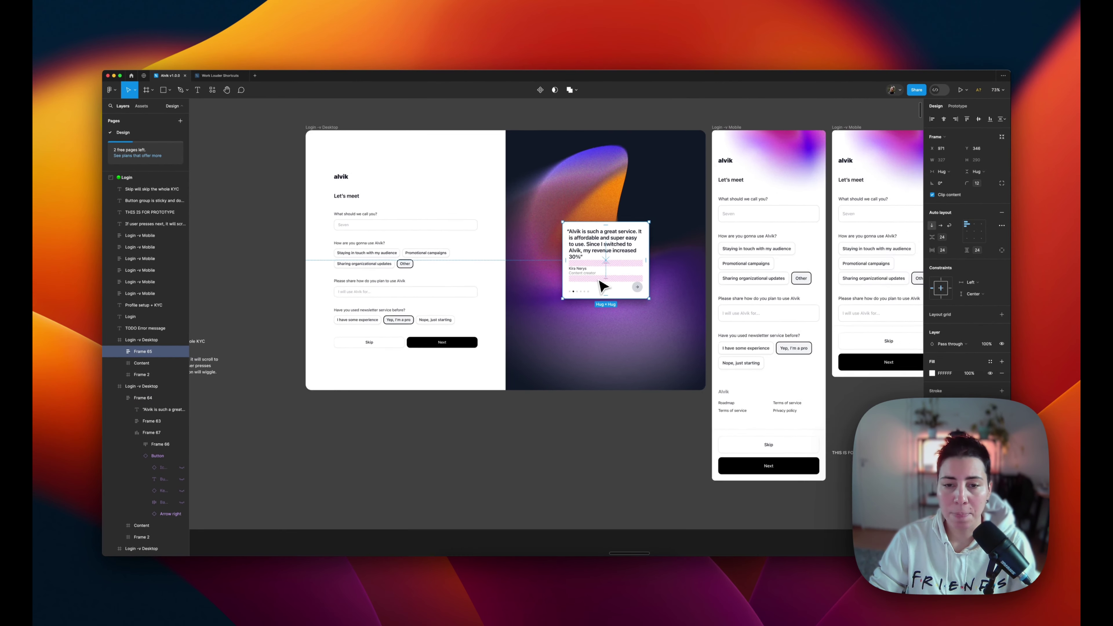
scroll(600, 281, "down", 4)
left_click(605, 372)
scroll(600, 357, "right", 5)
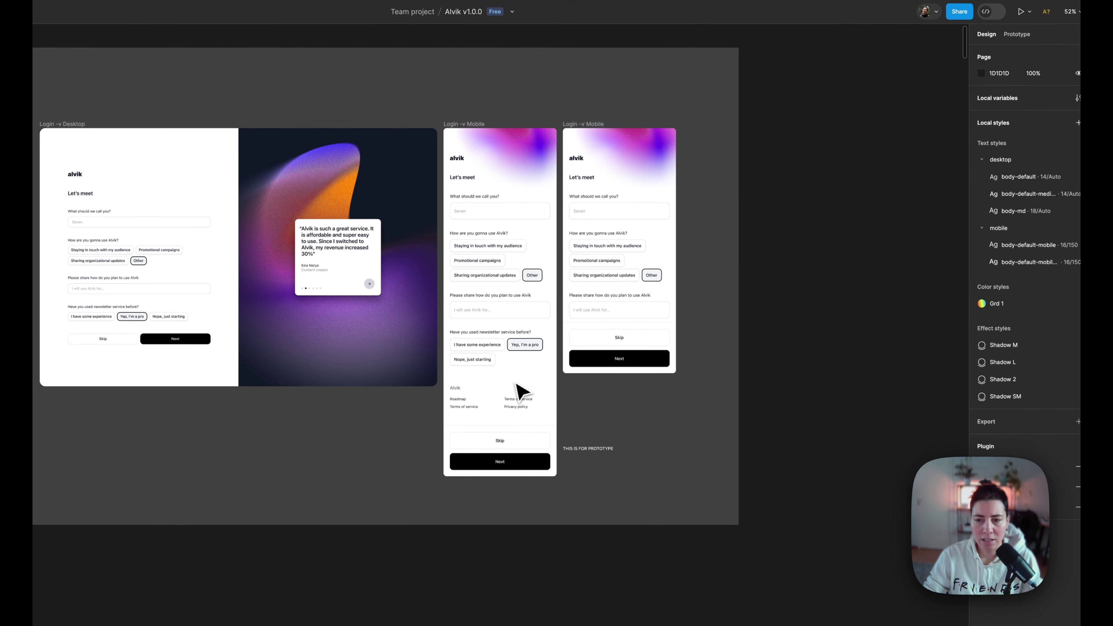
scroll(521, 391, "right", 10)
mouse_move(571, 205)
left_mouse_down()
mouse_move(672, 230)
mouse_move(633, 248)
mouse_move(636, 368)
left_mouse_up()
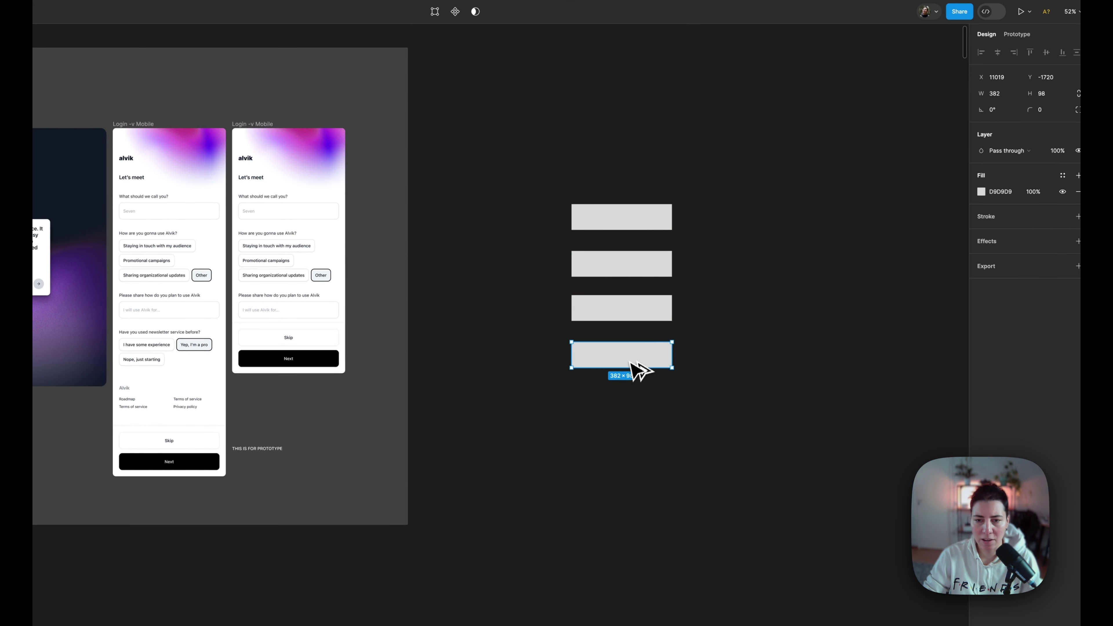
Step: Replace all four grey rectangles at once with the copied testimonial card
left_click(544, 340)
left_click_drag(520, 165, 768, 453)
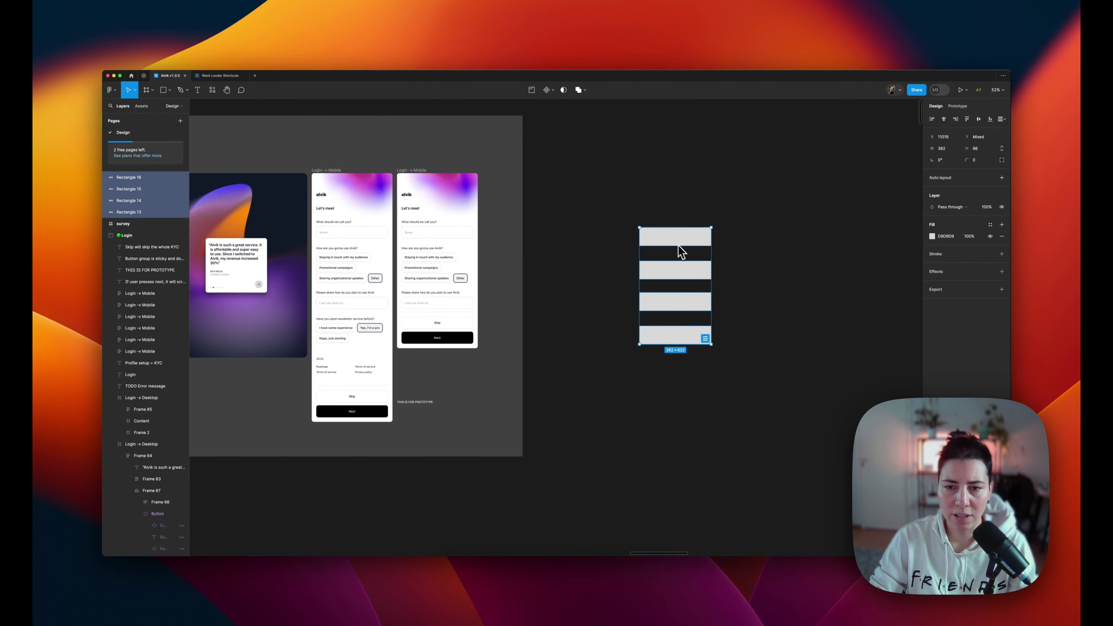
key("super+shift+r")
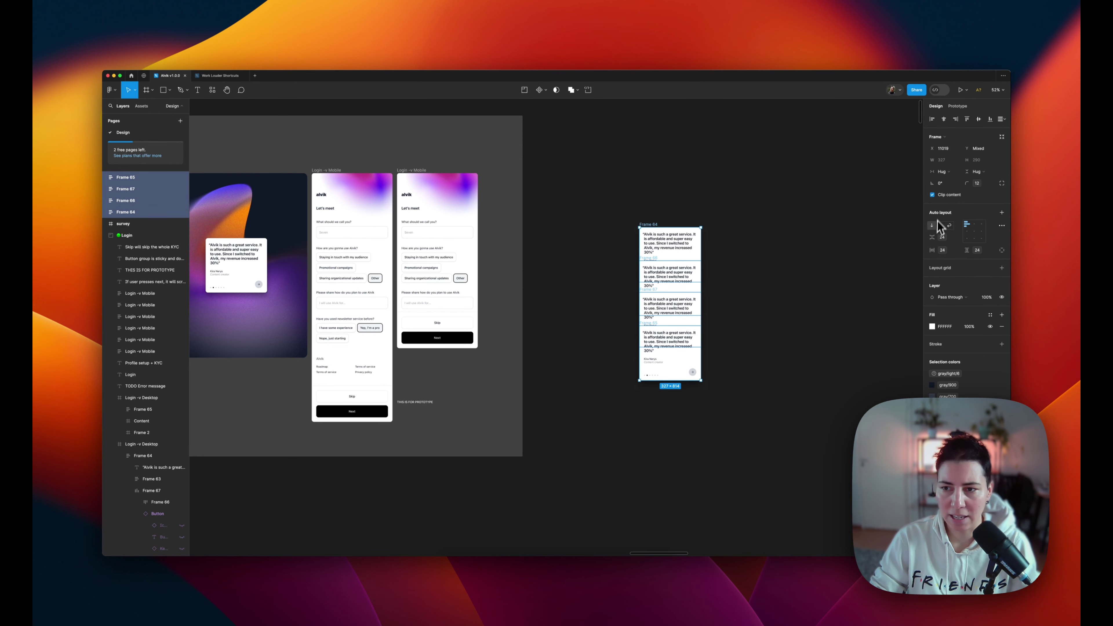
left_click(802, 256)
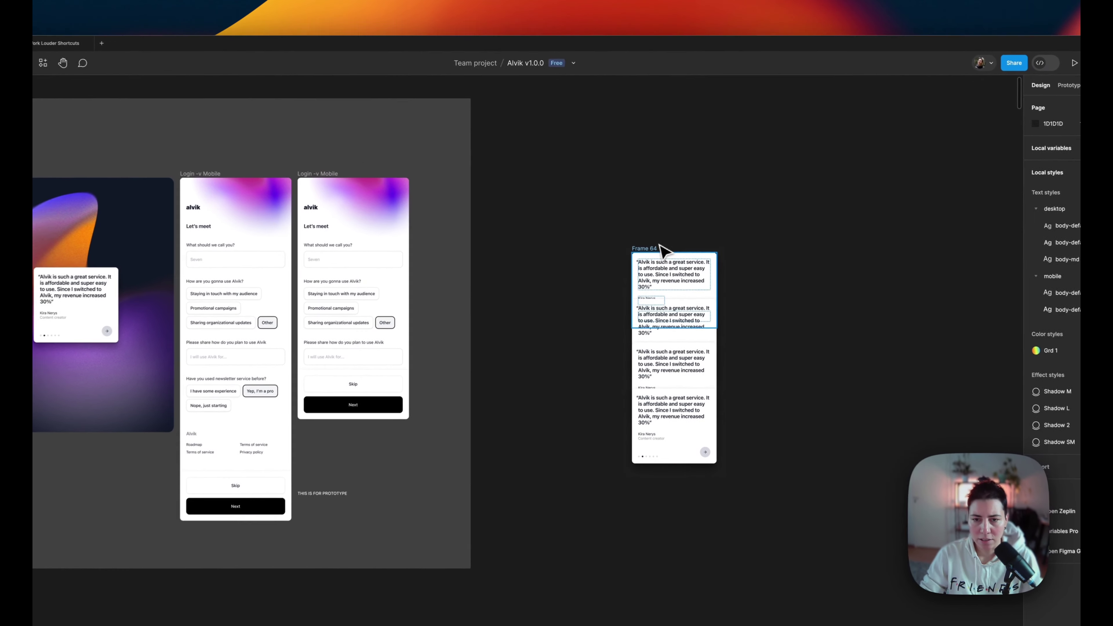
Step: Spread the overlapping testimonial card copies apart on the empty canvas and delete all four
left_click_drag(662, 251, 662, 186)
left_click_drag(650, 294, 800, 266)
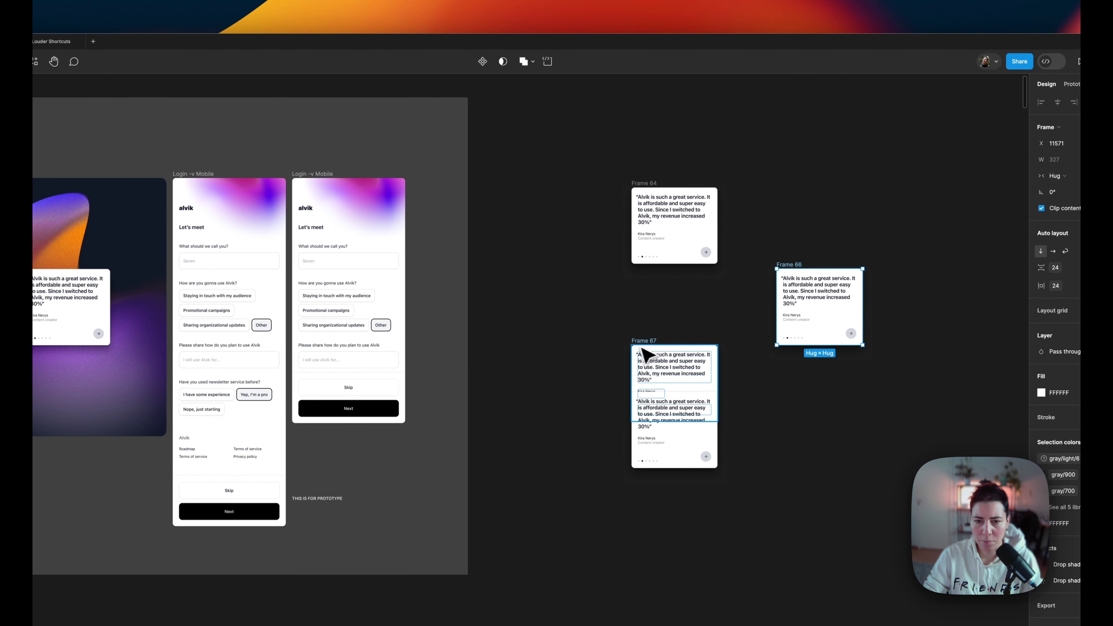
left_click_drag(648, 353, 586, 324)
left_click(567, 342)
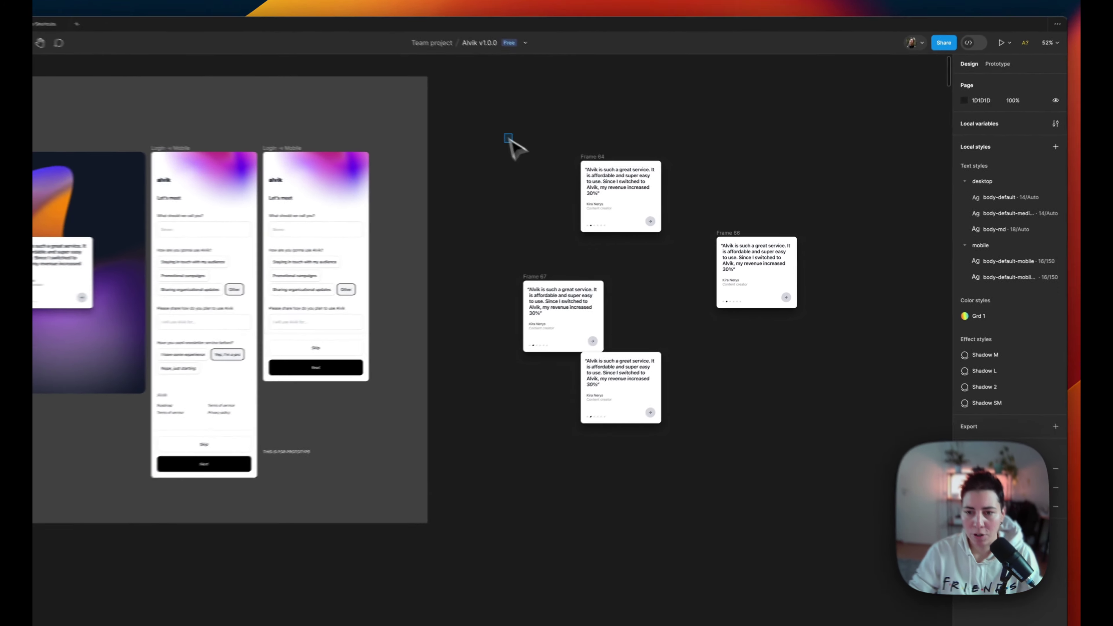
left_click_drag(585, 161, 849, 440)
key("Delete")
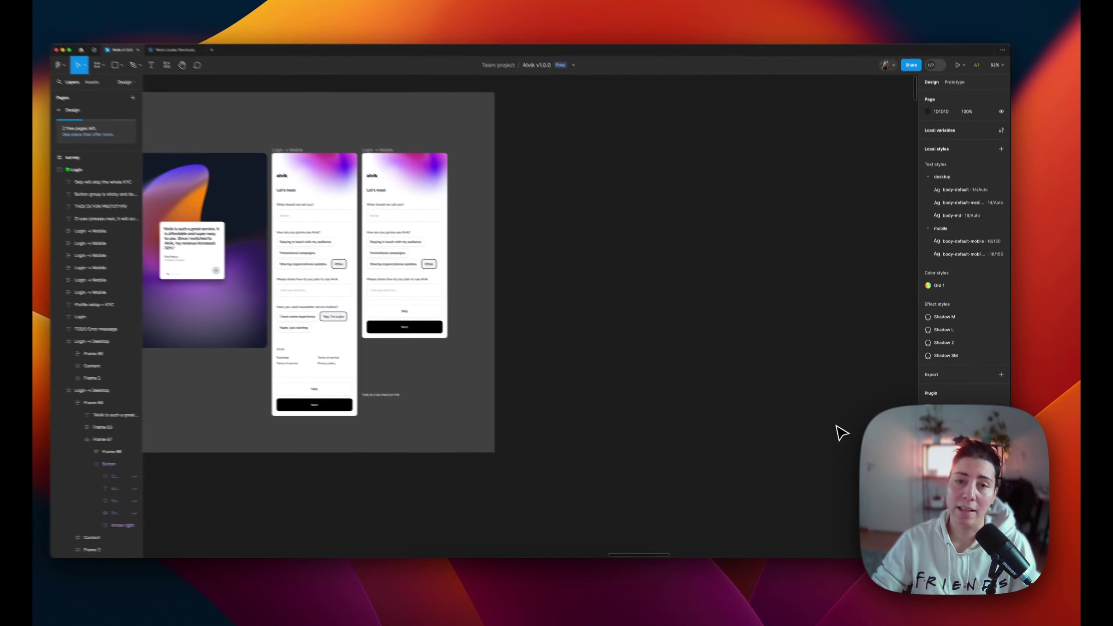
Step: Apply the desktop/body-md text style and gray/700 fill to the author's name in the first Login Desktop frame's testimonial card
scroll(418, 279, "left", 5)
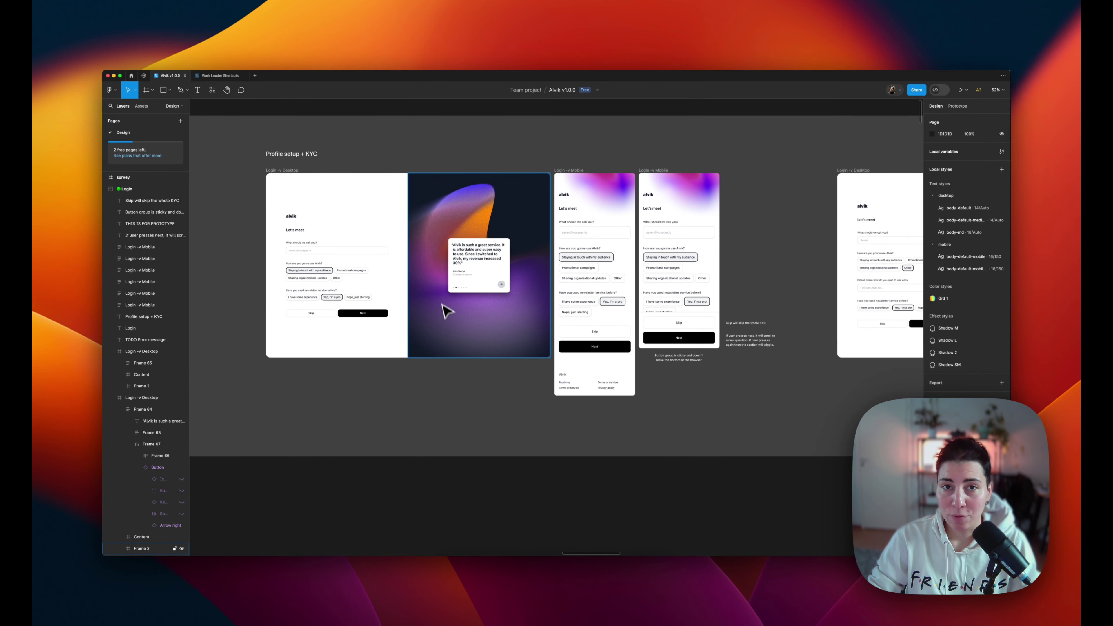
scroll(438, 289, "up", 5)
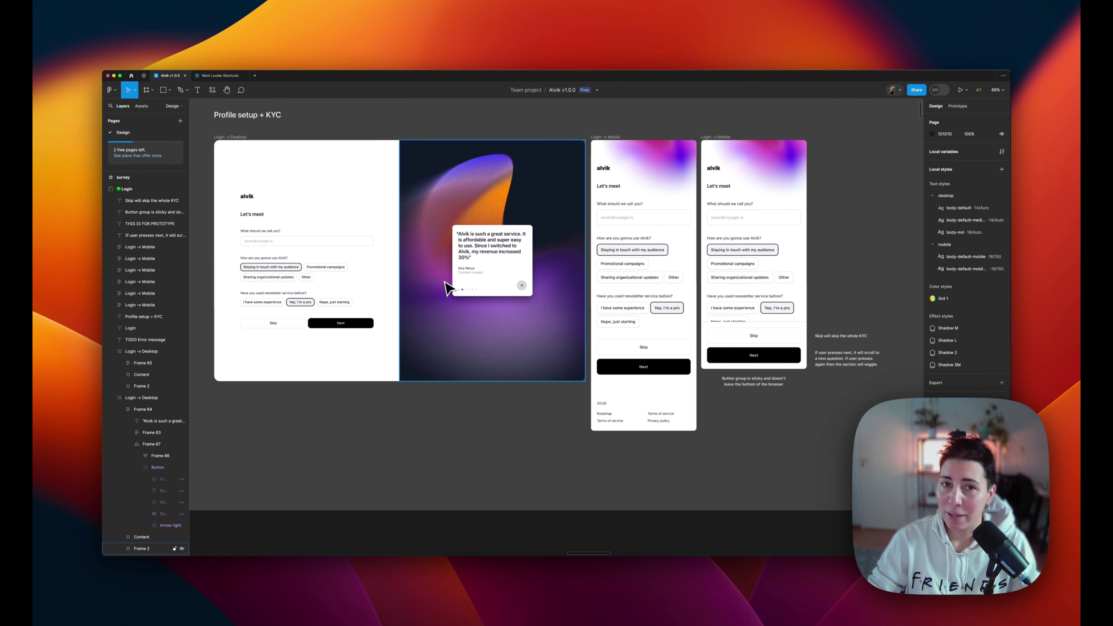
scroll(449, 289, "up", 5)
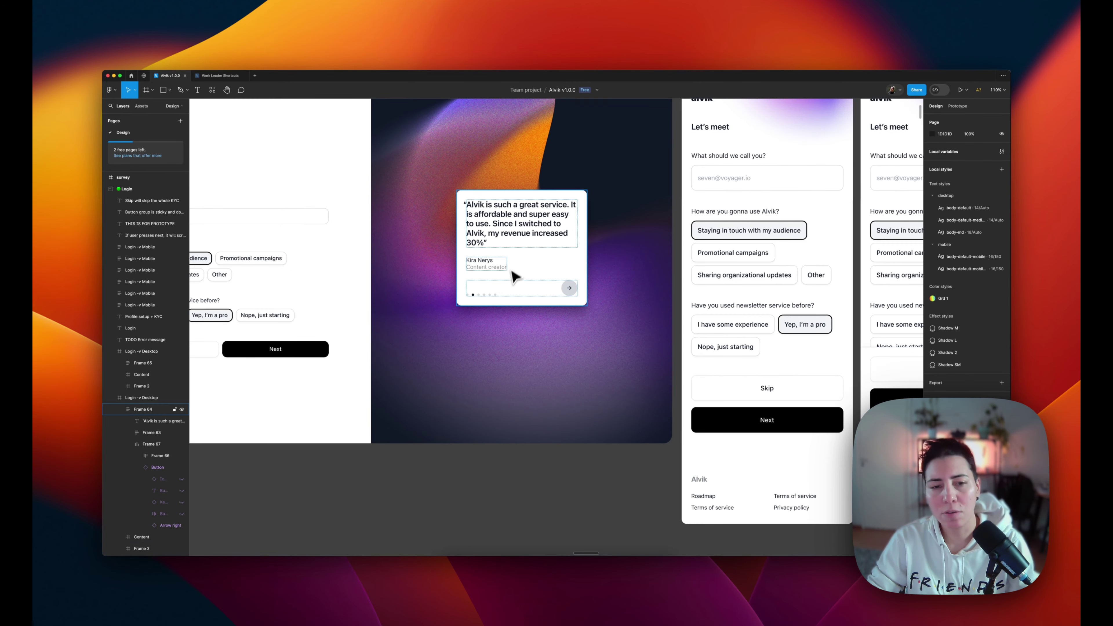
scroll(516, 269, "up", 4)
left_click(480, 264)
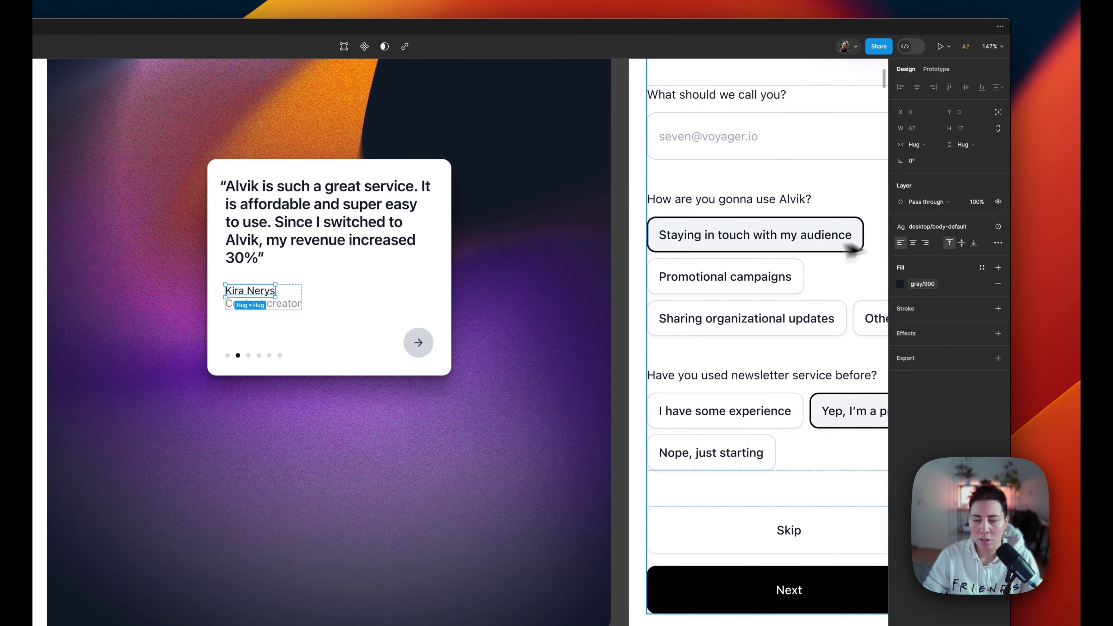
left_click(952, 228)
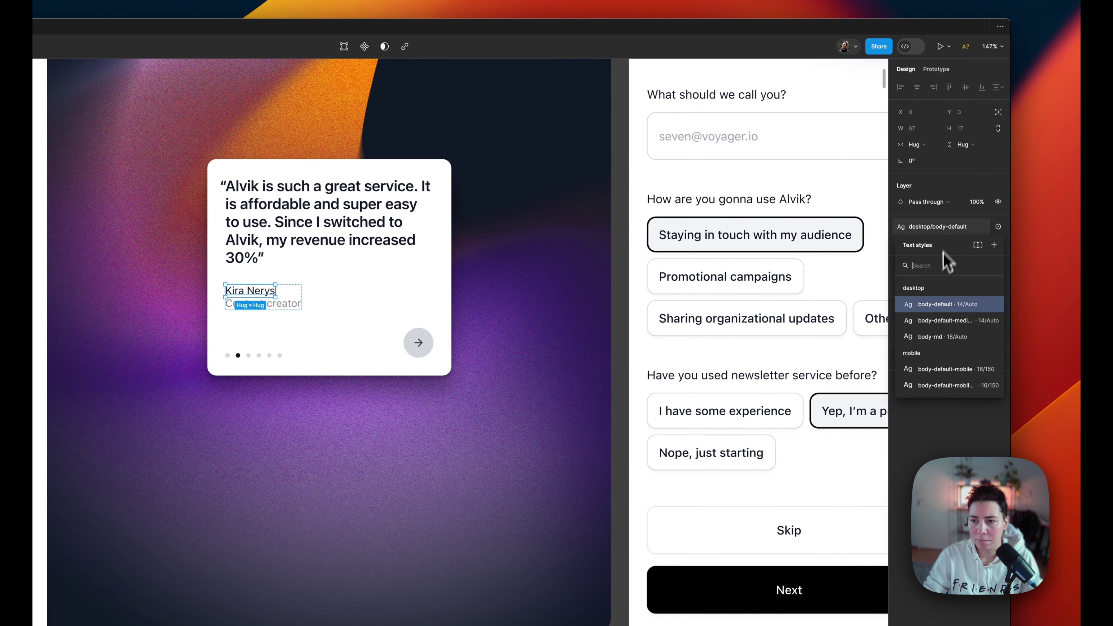
left_click(941, 337)
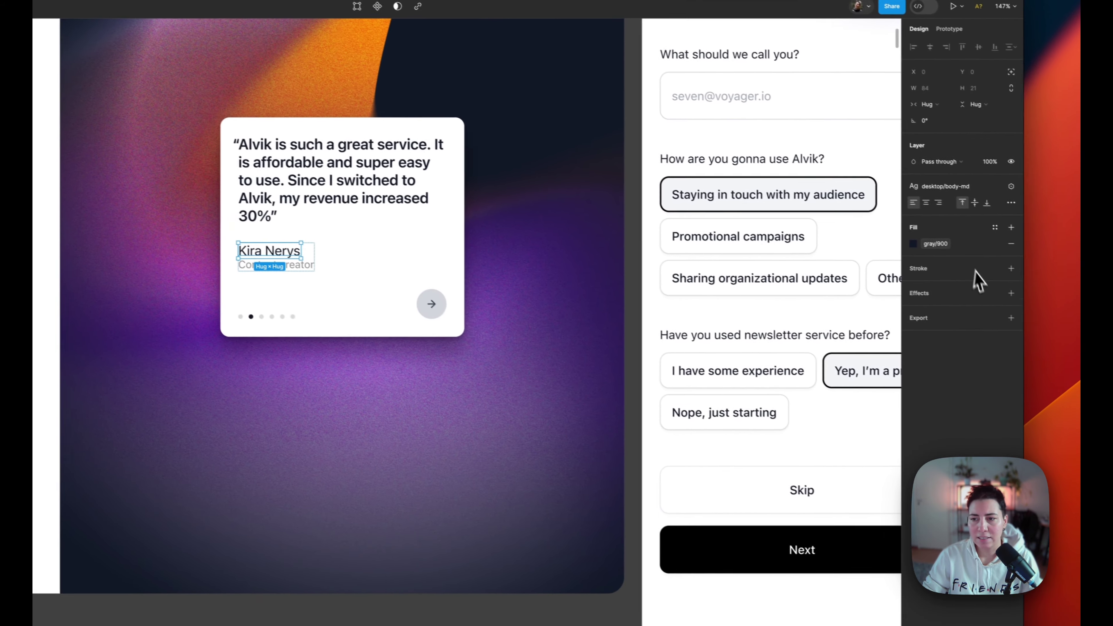
left_click(931, 244)
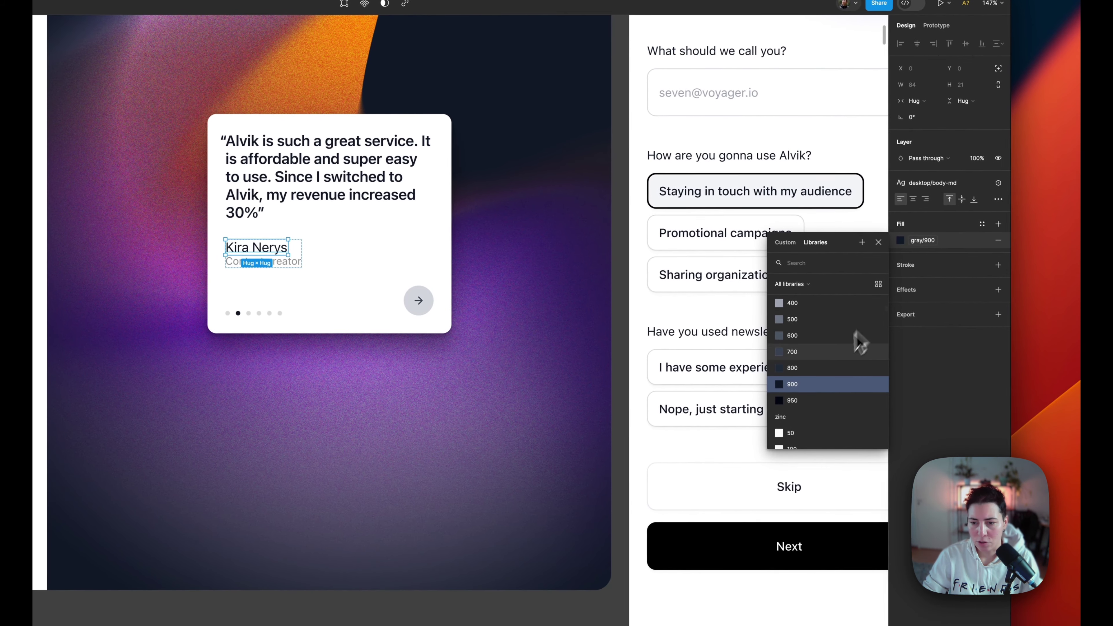
left_click(819, 353)
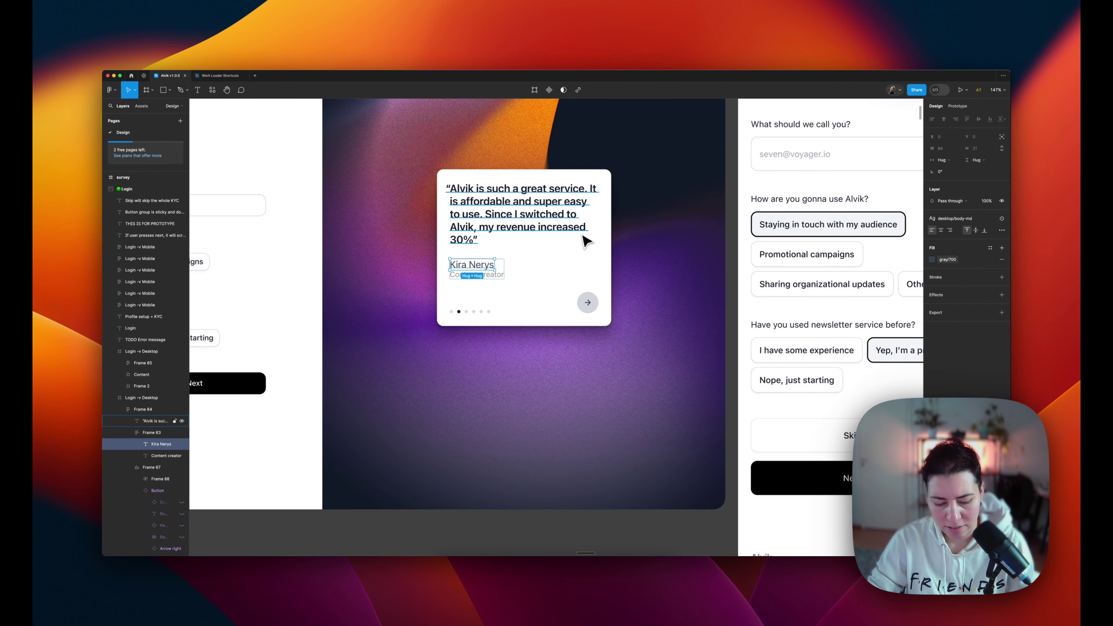
Step: Copy the restyled author name's properties and paste them onto the author name in the second Login Desktop frame's card
key("alt")
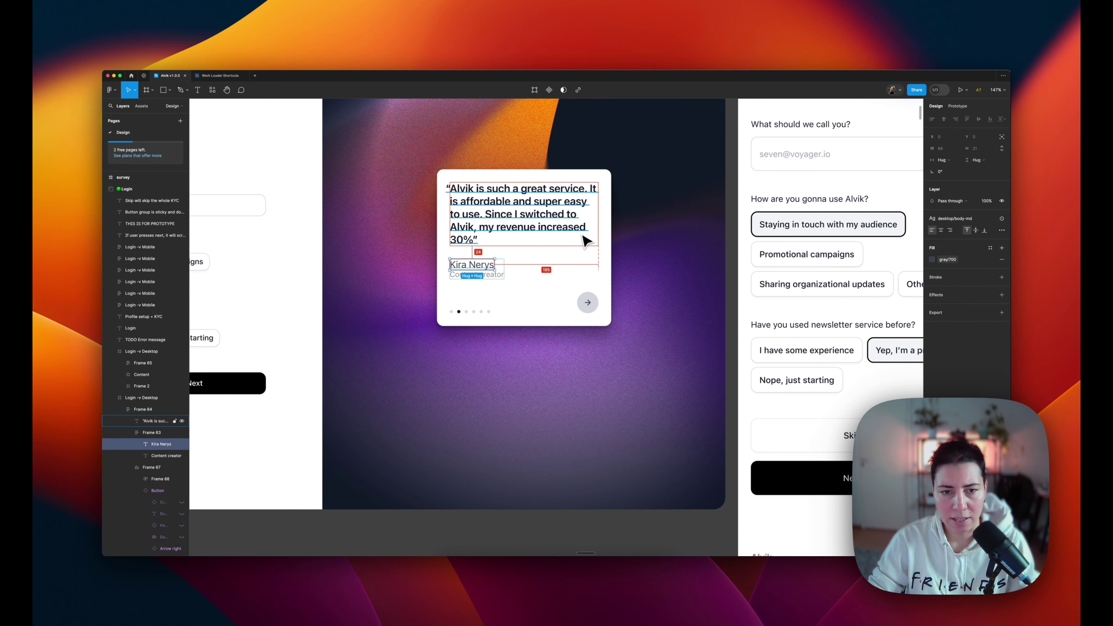
scroll(586, 240, "right", 15)
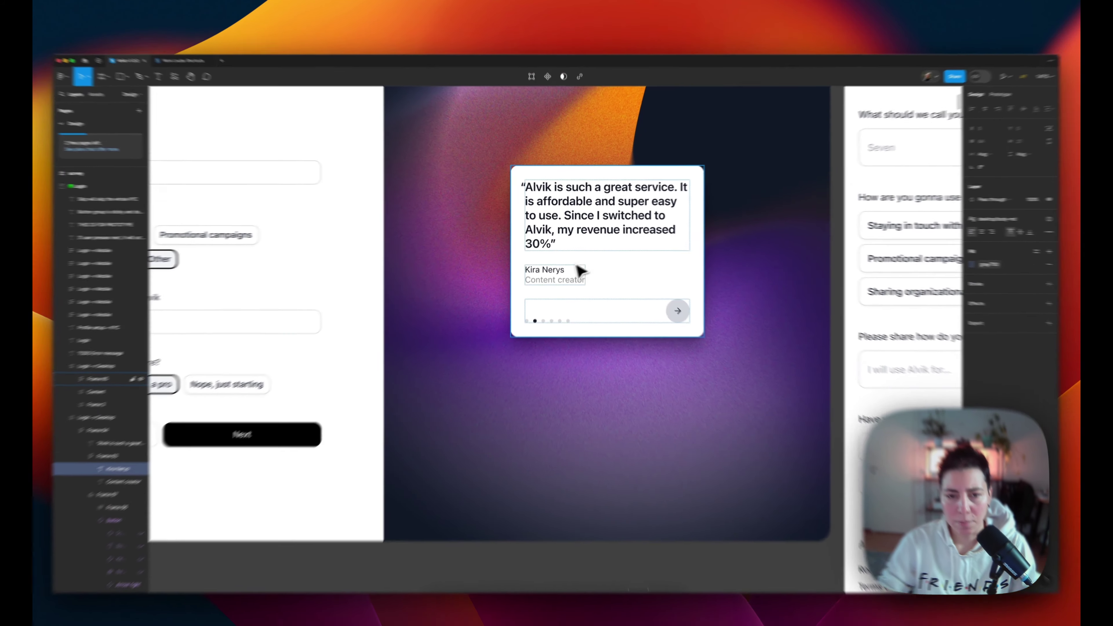
left_click(557, 265)
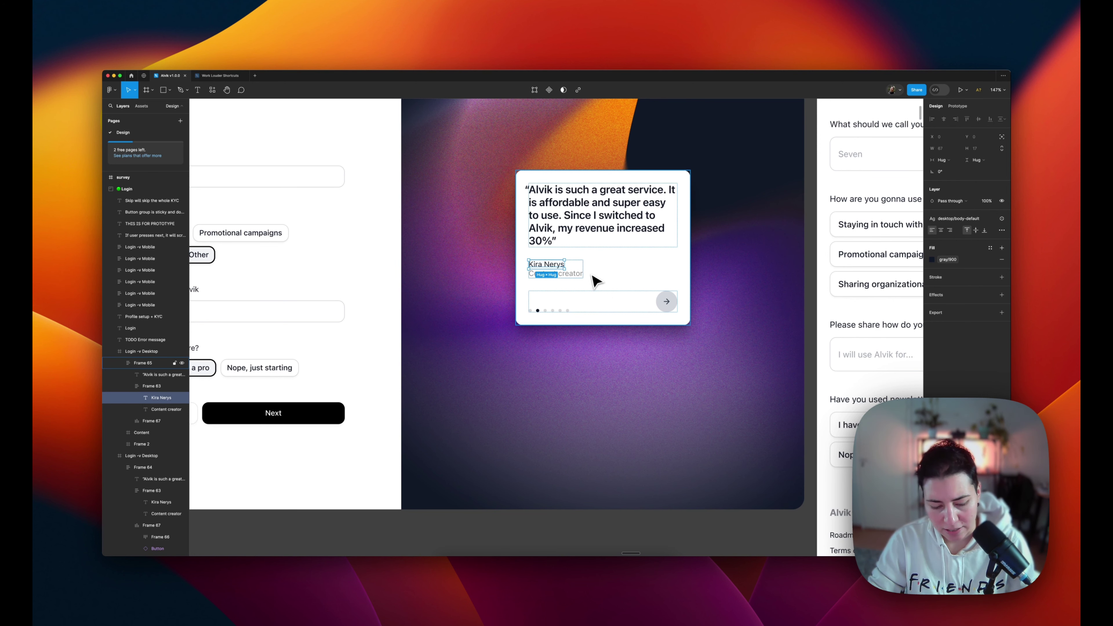
key("super+alt+v")
key("super+alt+v")
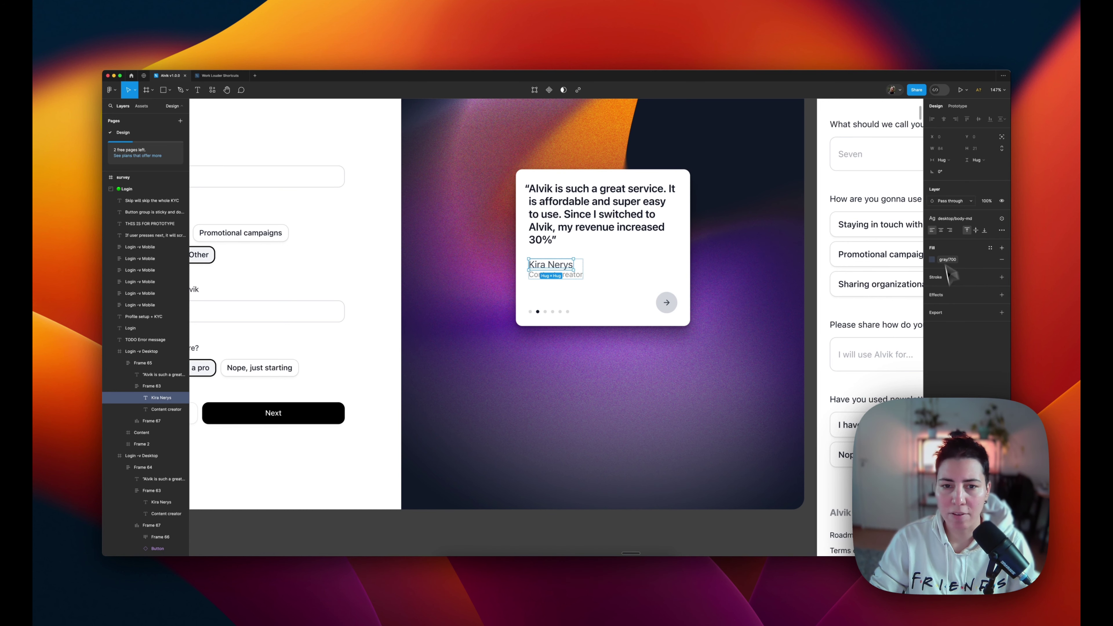
scroll(551, 288, "down", 10)
scroll(438, 289, "left", 3)
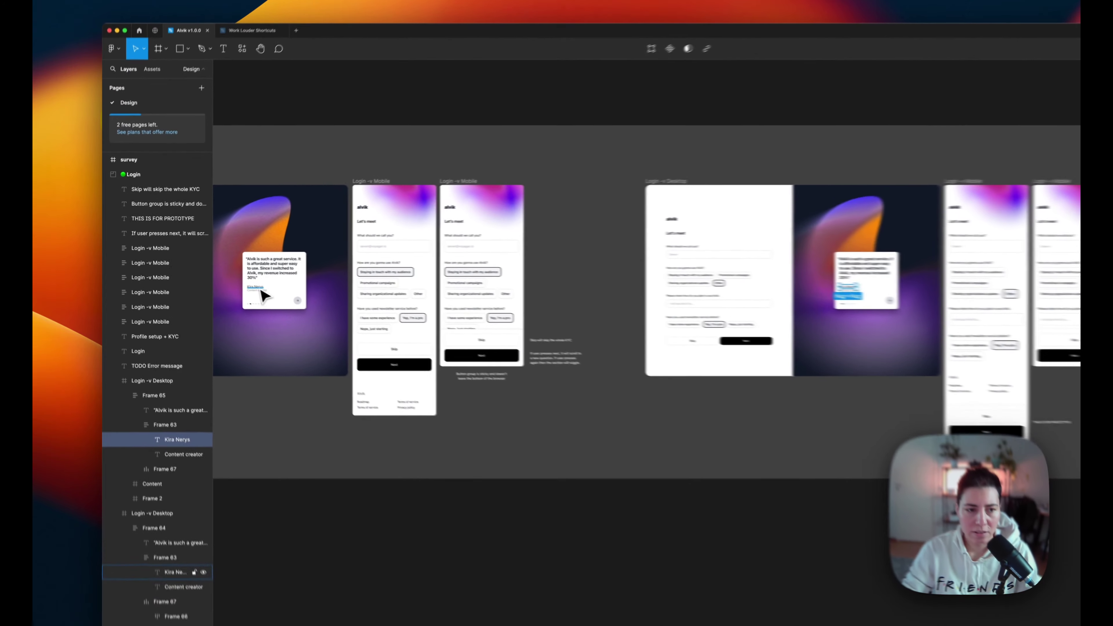
Step: Clear the selection, select the whole Login section and zoom the canvas to fit it
left_click(231, 281)
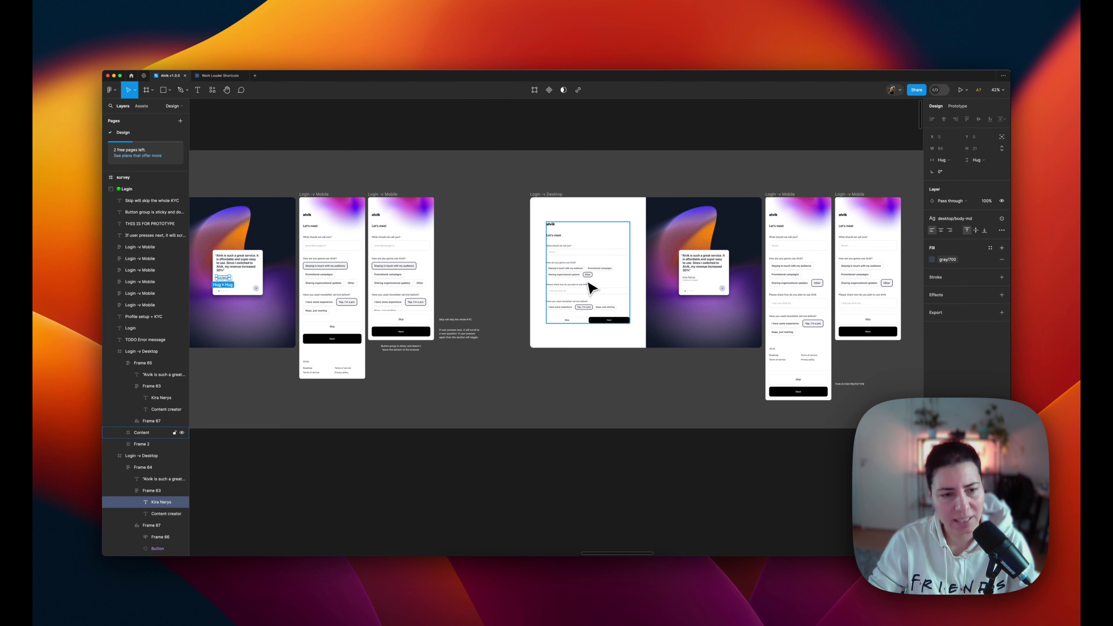
key("Escape")
scroll(609, 311, "down", 10)
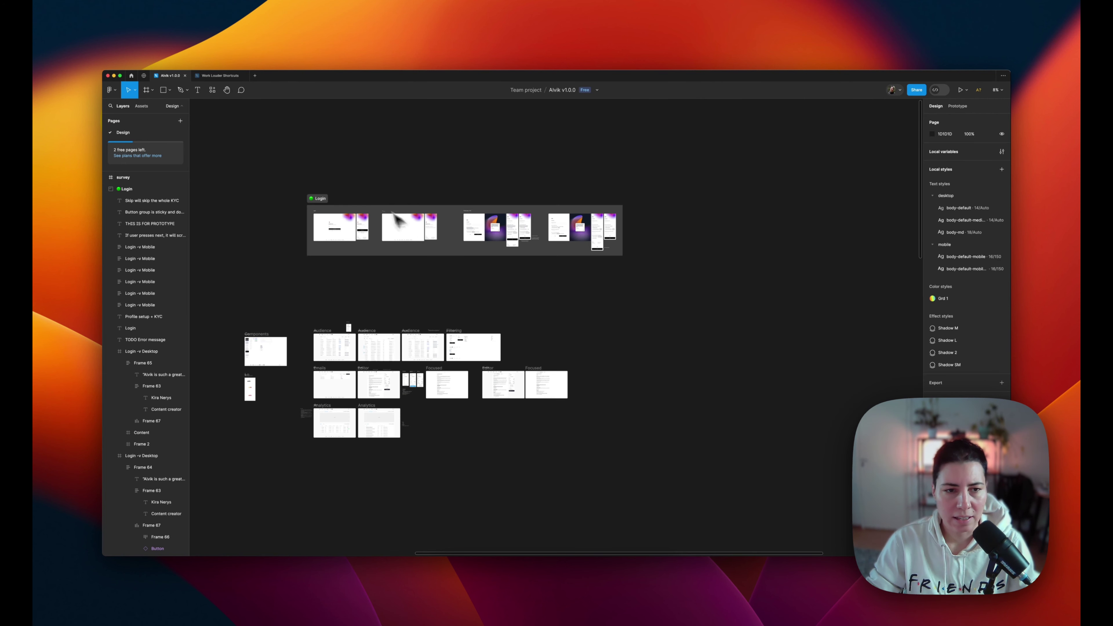
left_click(317, 199)
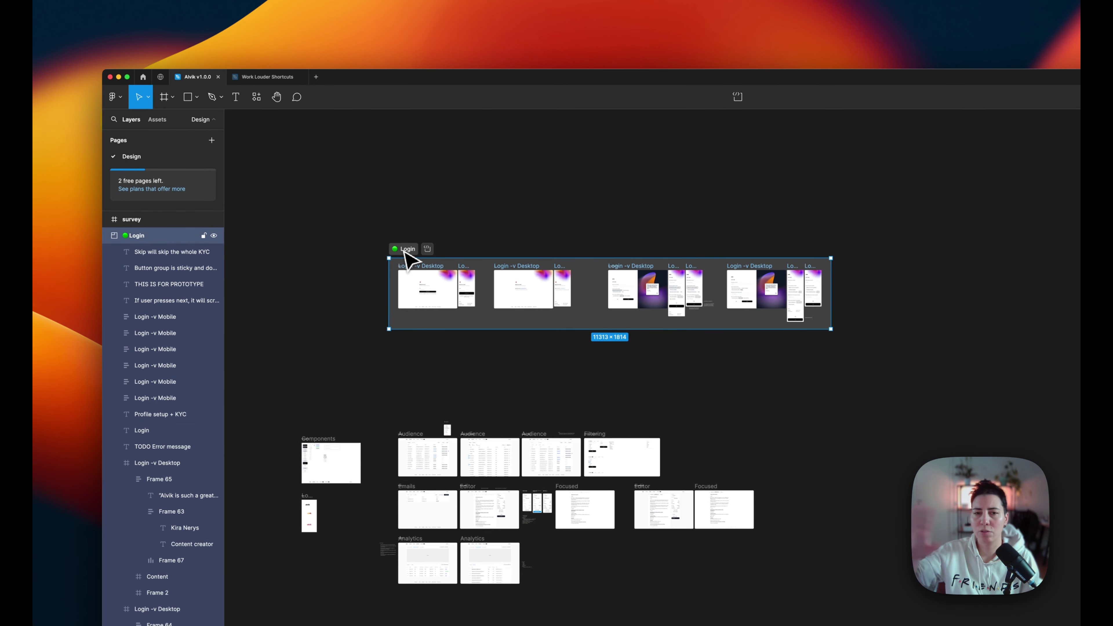
key("shift+2")
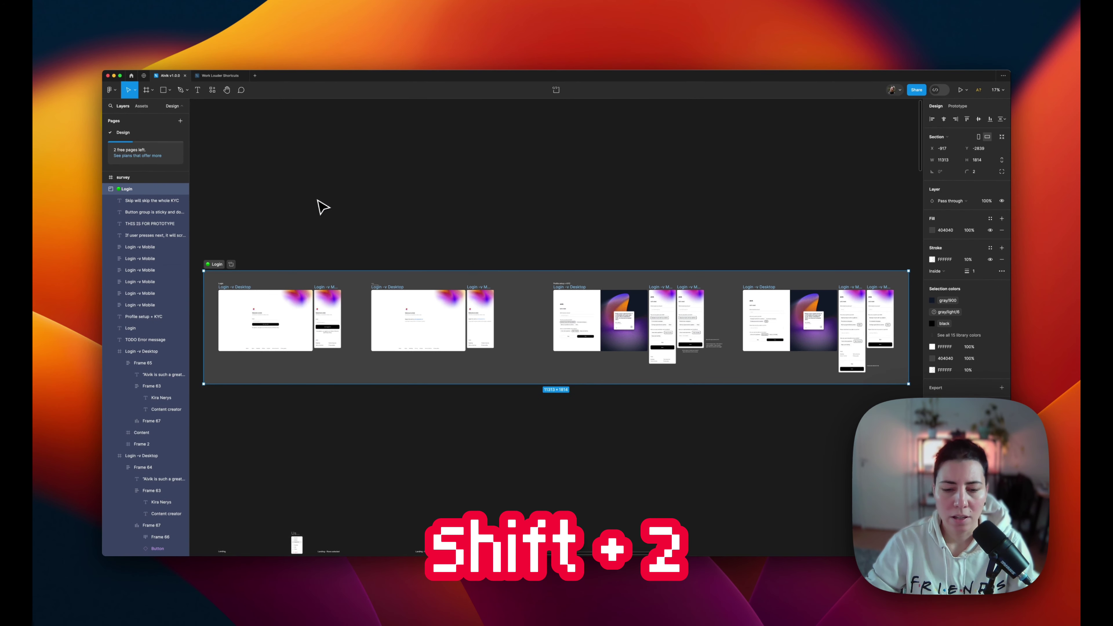
key("shift+2")
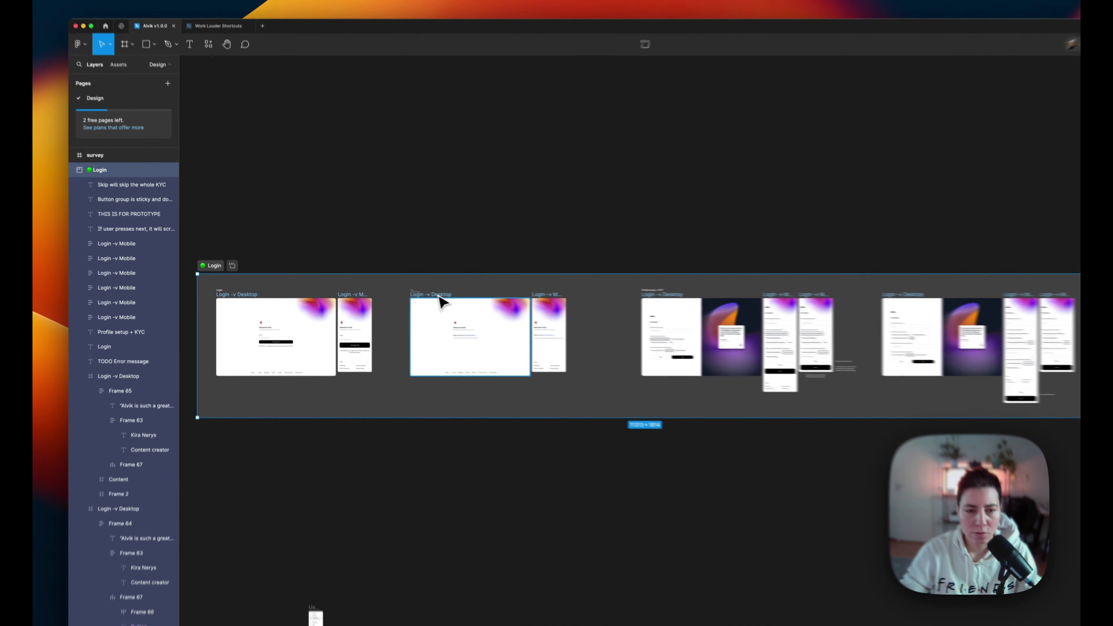
Step: Select the magic-link Login Desktop frame, zoom to fit it, and zoom back out with the frame deselected
left_click(395, 288)
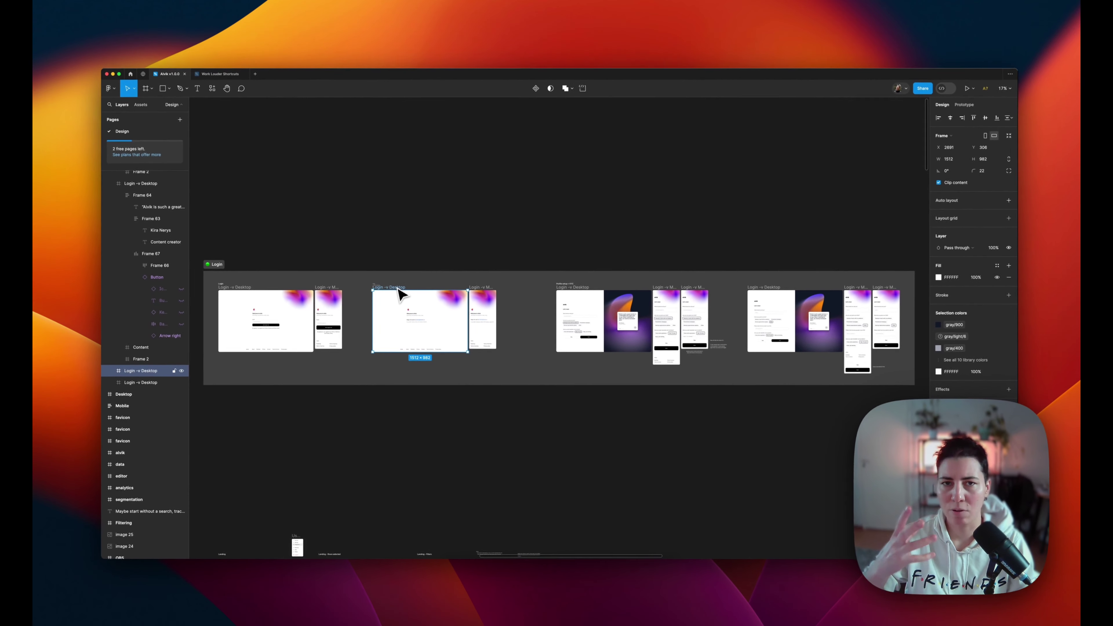
key("shift+2")
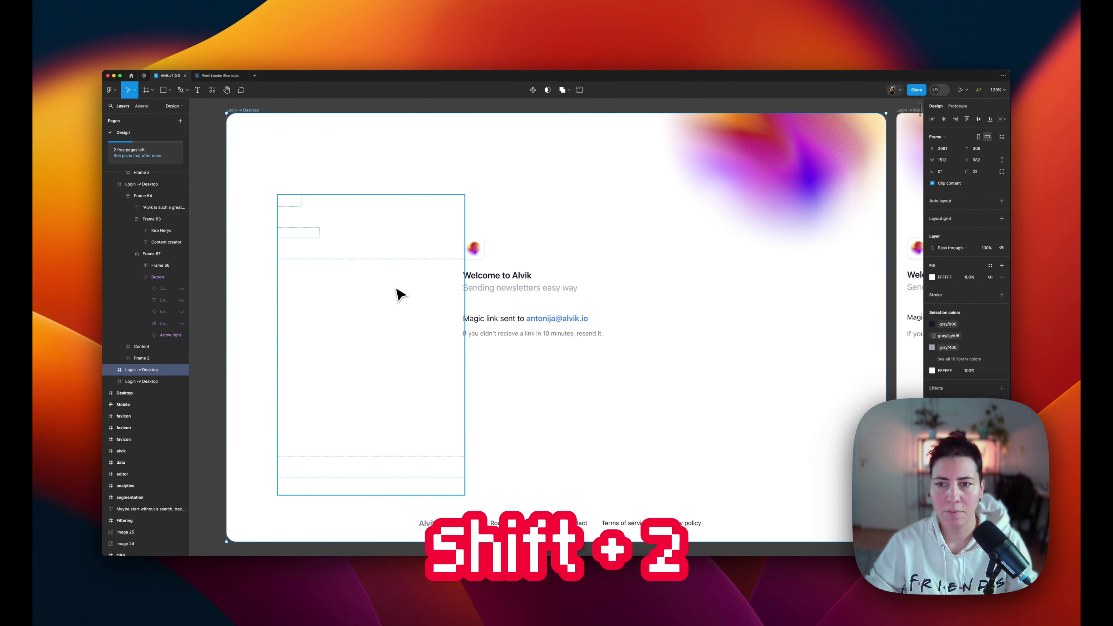
scroll(397, 292, "down", 5)
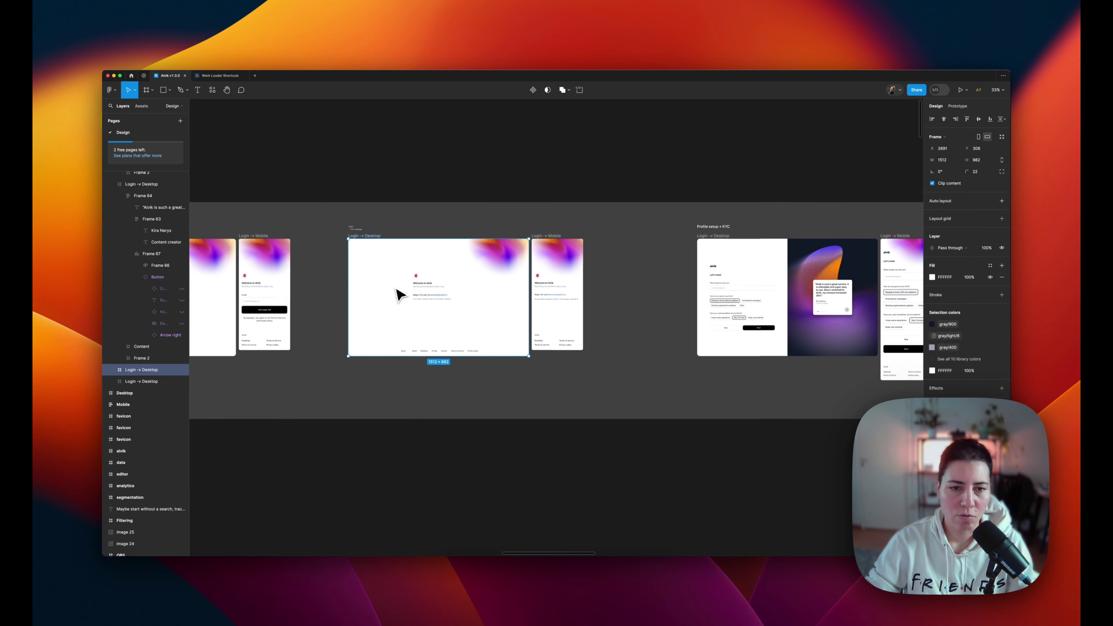
left_click(479, 191)
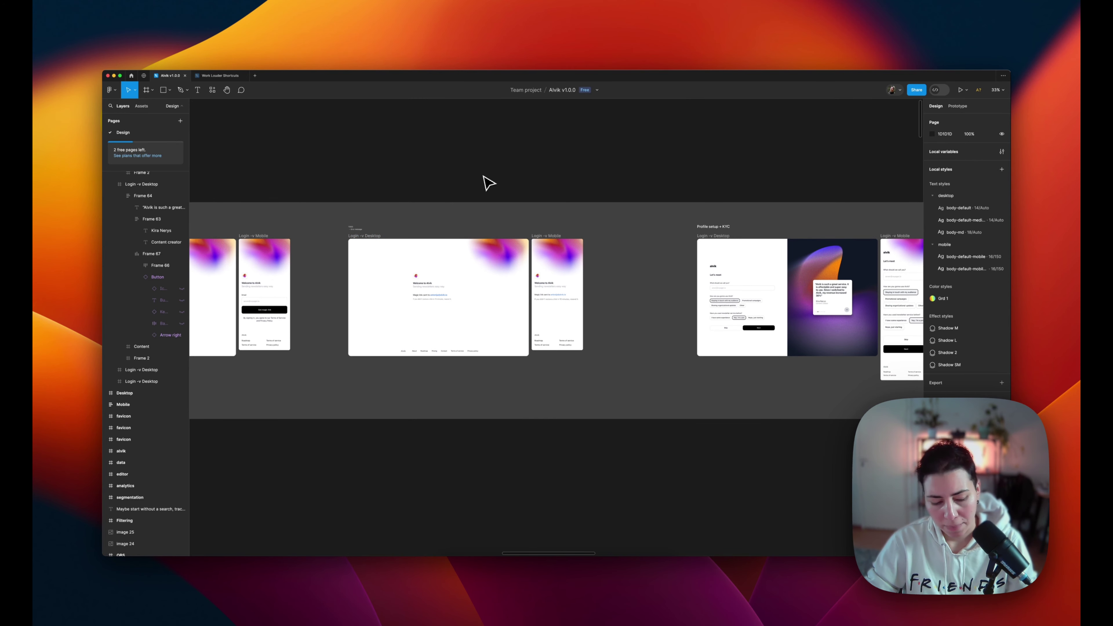
Step: Set the canvas zoom to 100% and zoom back out to the whole design
key("shift+0")
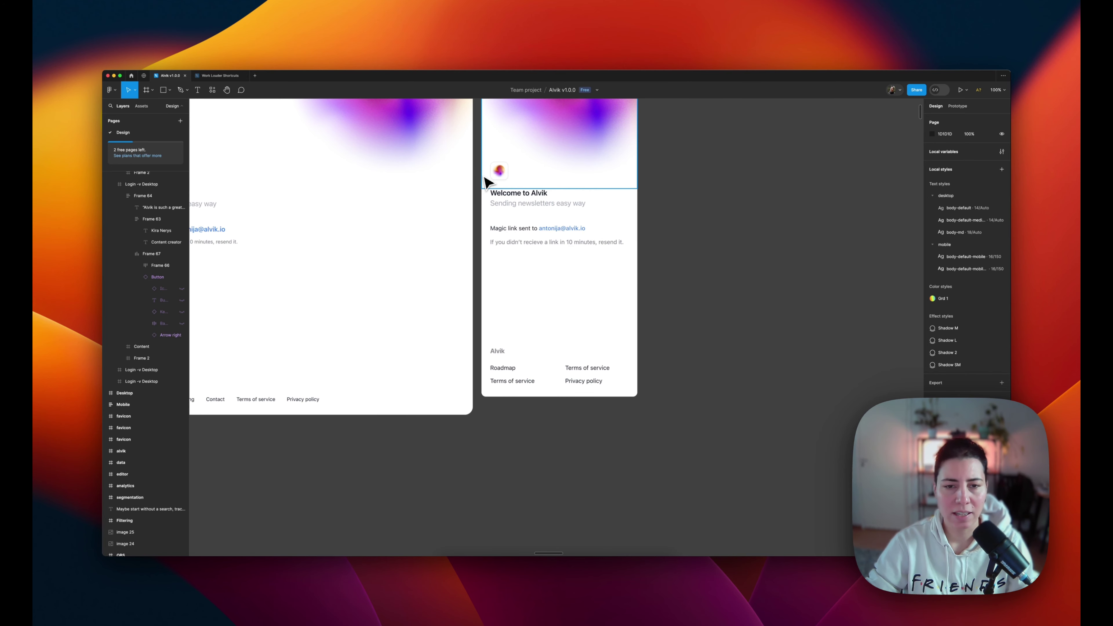
key("minus")
key("shift+1")
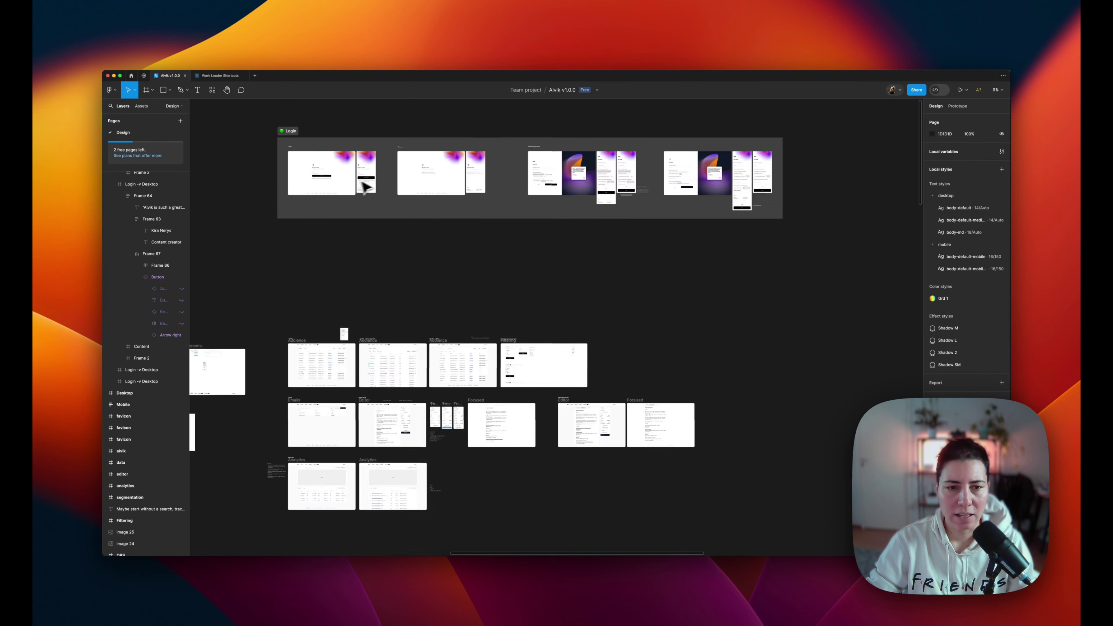
Step: Examine the Audience table's rows up close and the row of frames in the Login section
scroll(366, 187, "up", 3)
scroll(322, 268, "down", 5)
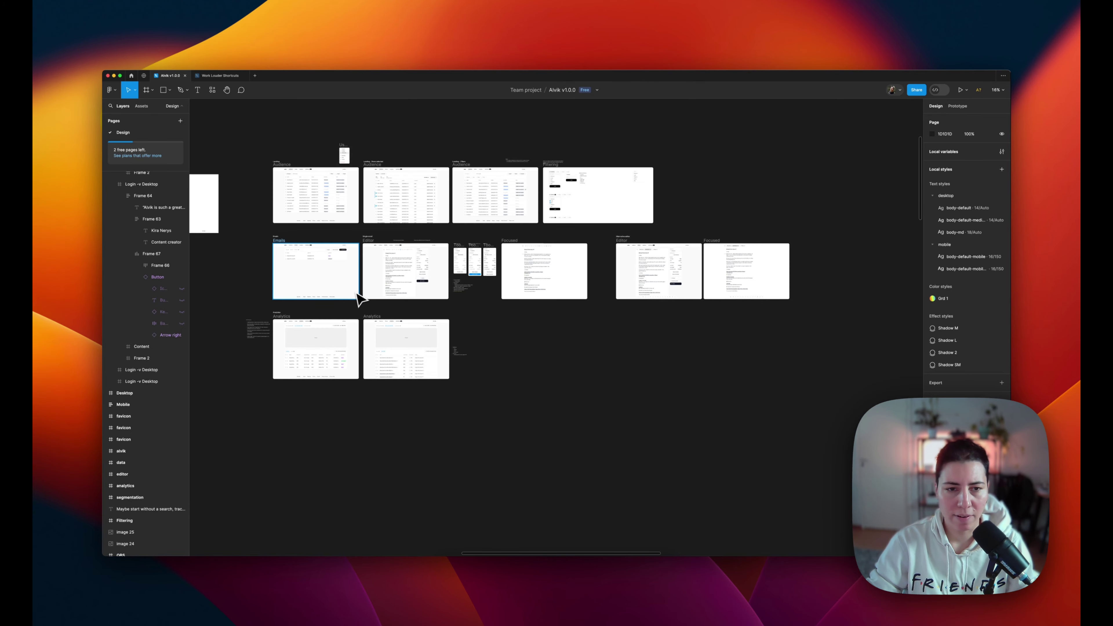
scroll(370, 232, "up", 15)
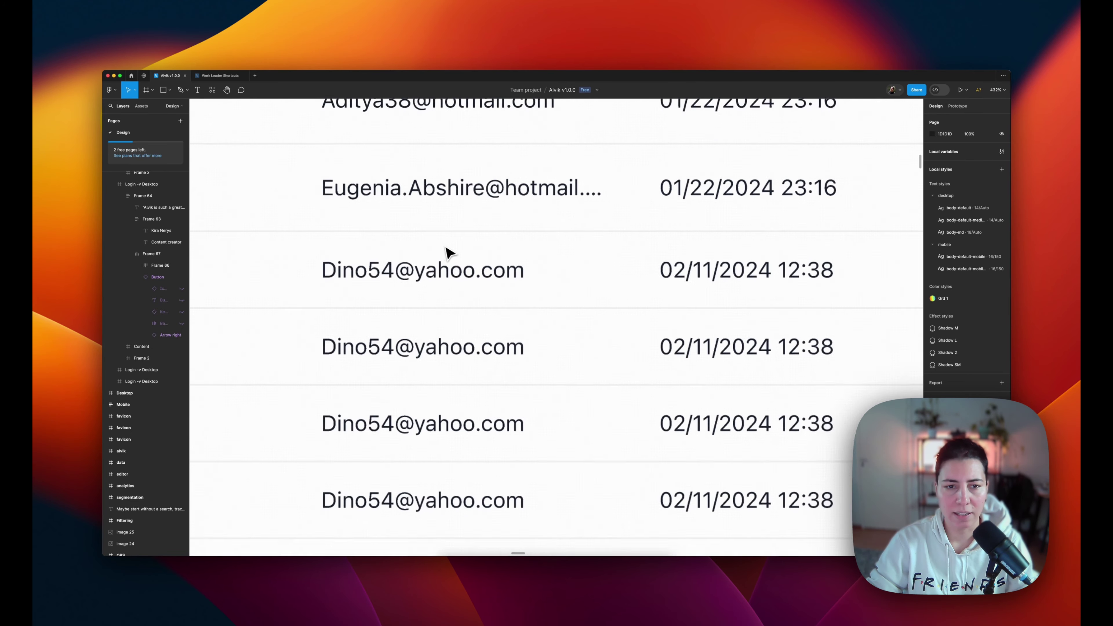
scroll(447, 253, "up", 5)
scroll(448, 254, "down", 18)
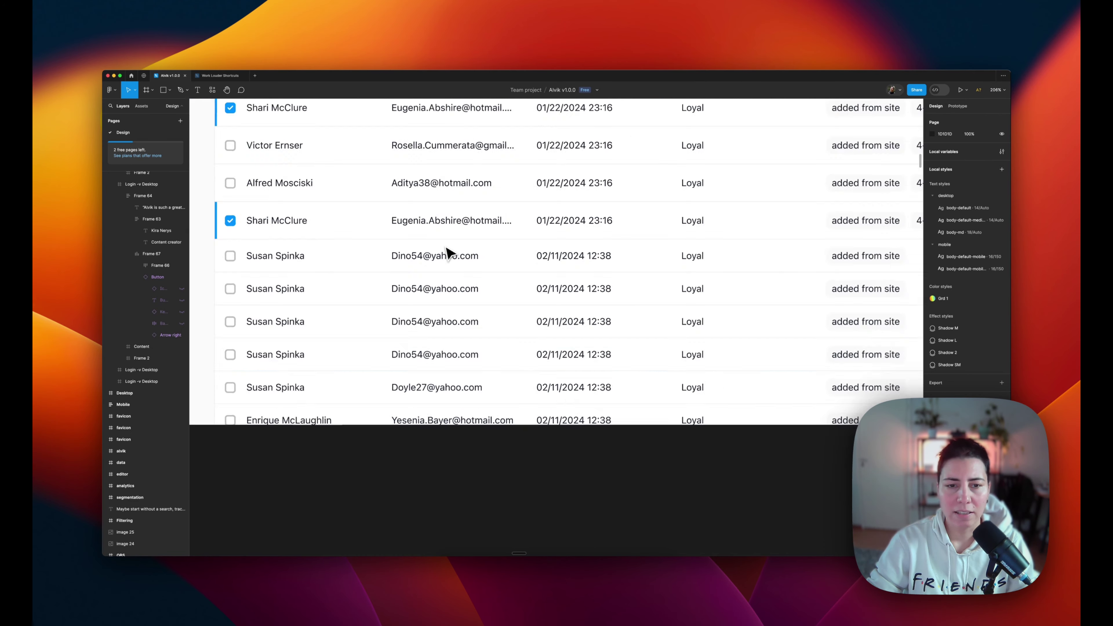
scroll(447, 253, "up", 10)
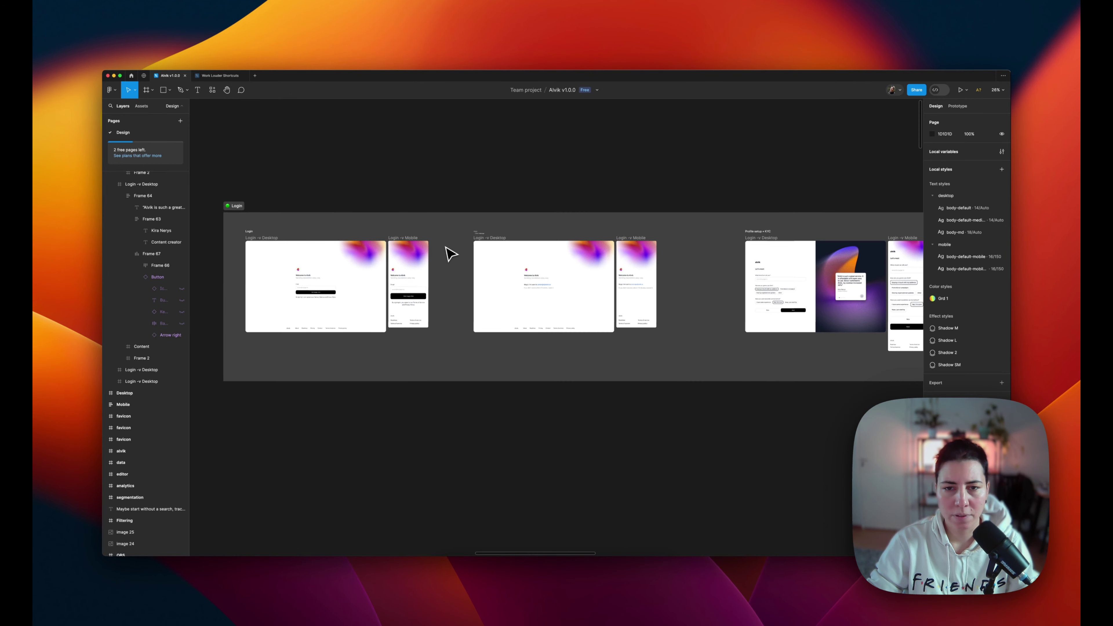
scroll(450, 254, "right", 10)
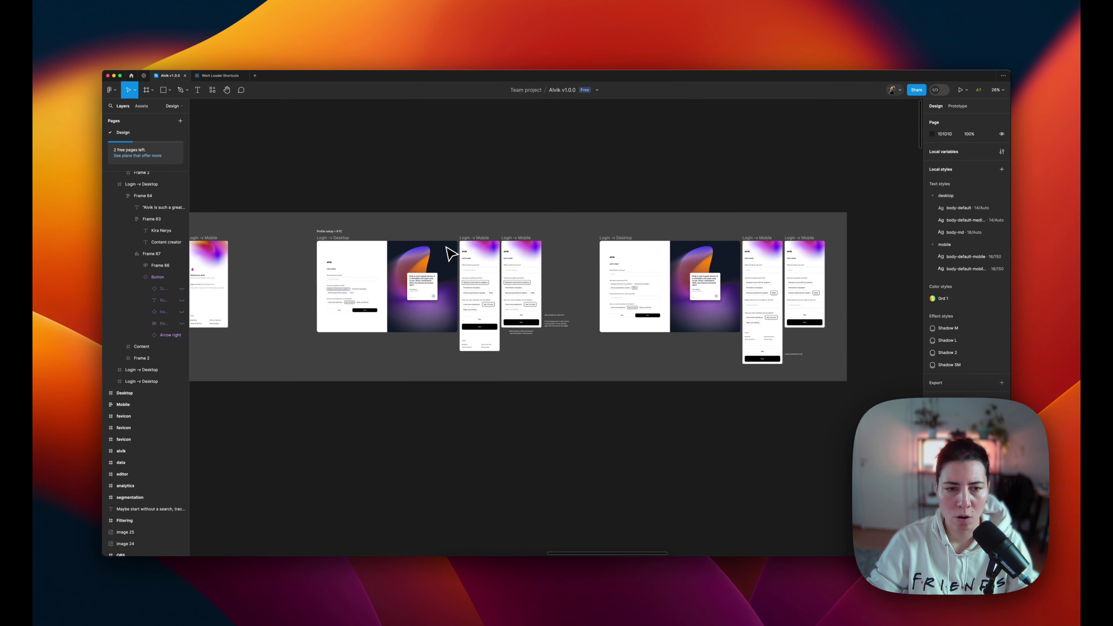
Step: Convert the Sticky button frame holding Skip and Next in the taller Login Mobile frame to auto layout
key("shift+0")
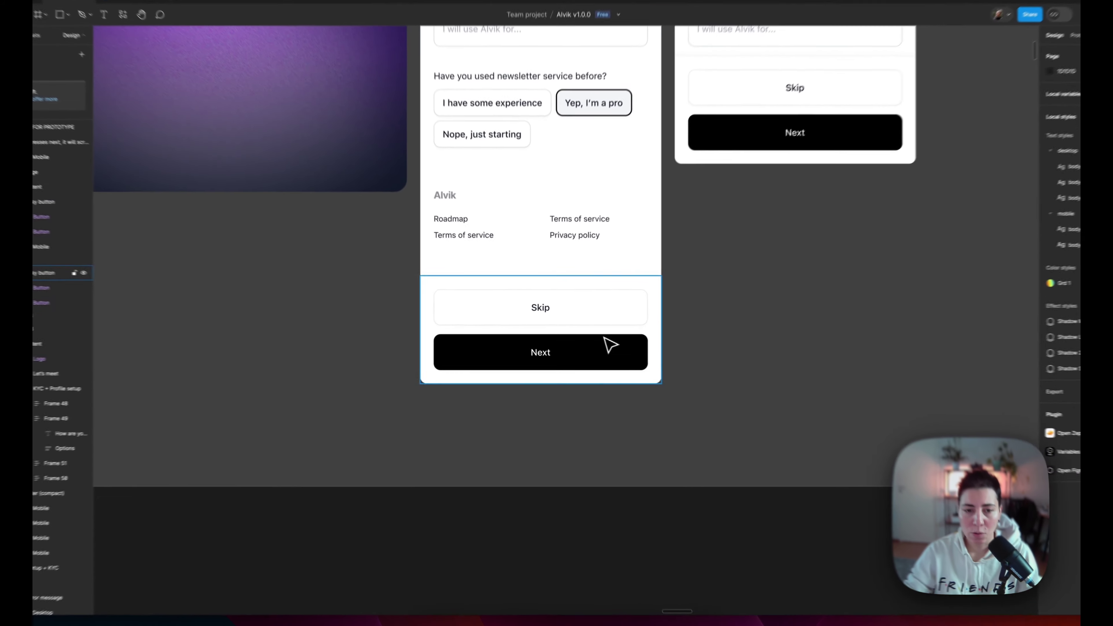
left_click(582, 342)
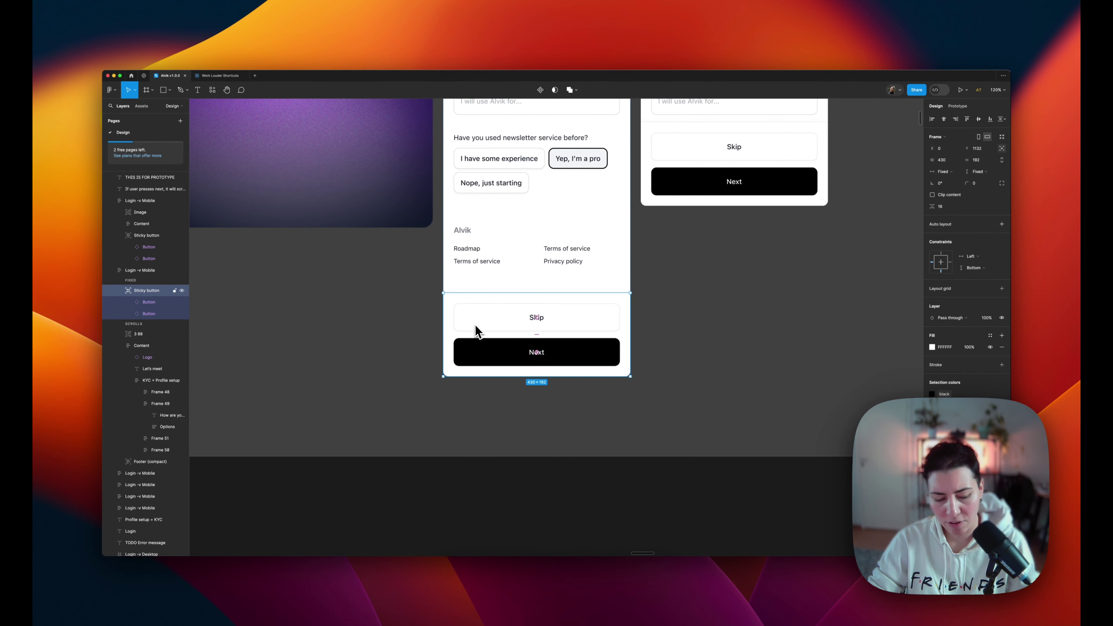
key("shift+a")
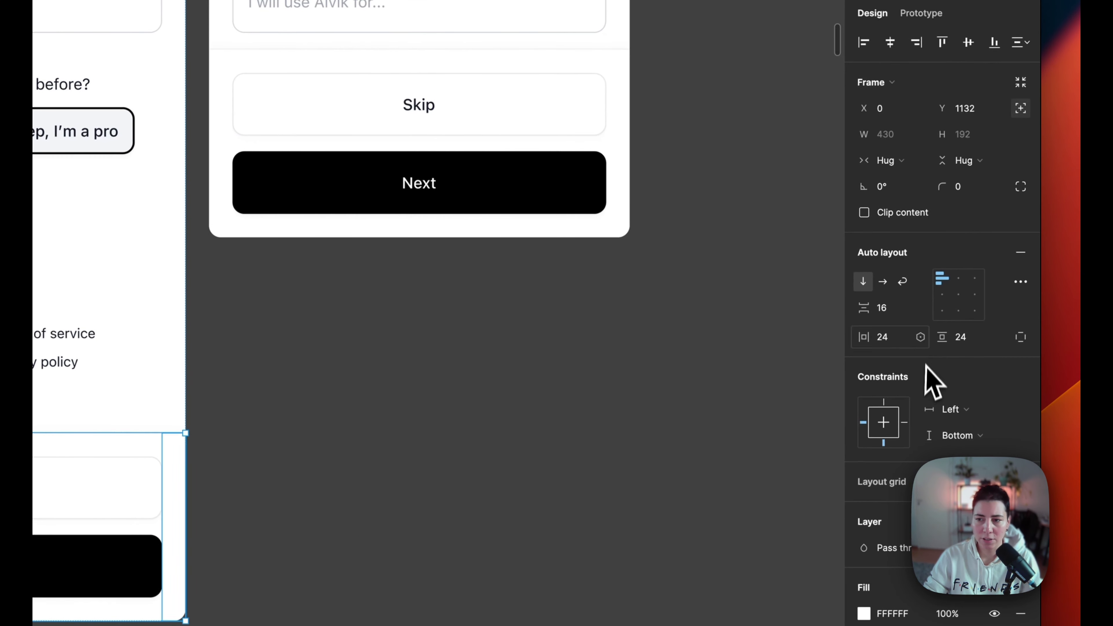
Step: Bind the Sticky button frame's item gap to the space-20 variable and its vertical padding to space-24
left_click(919, 312)
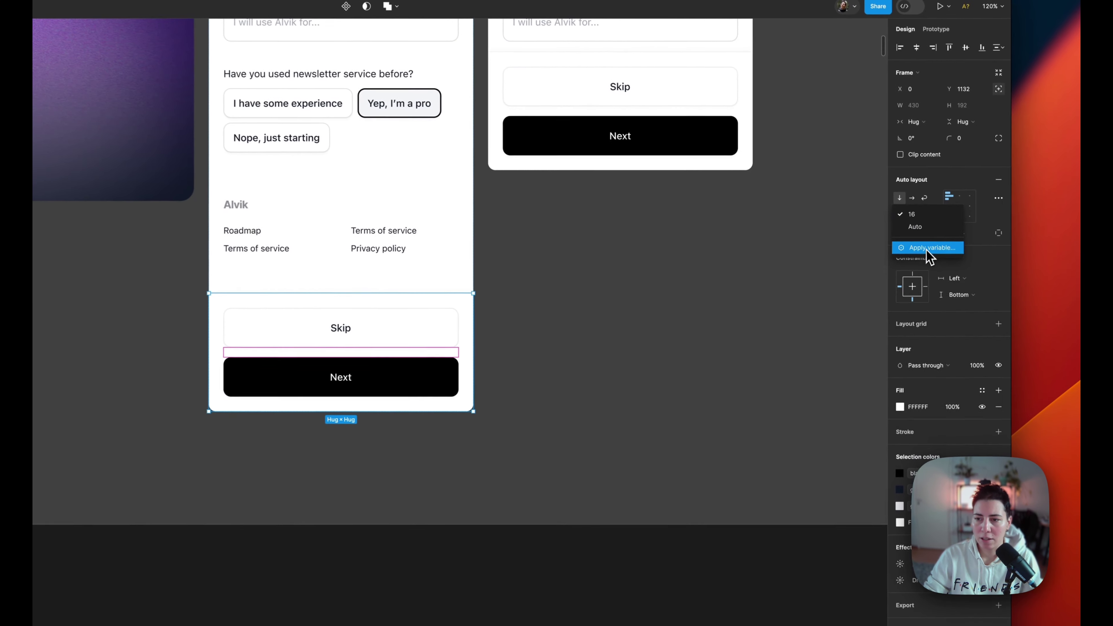
left_click(931, 266)
left_click(955, 388)
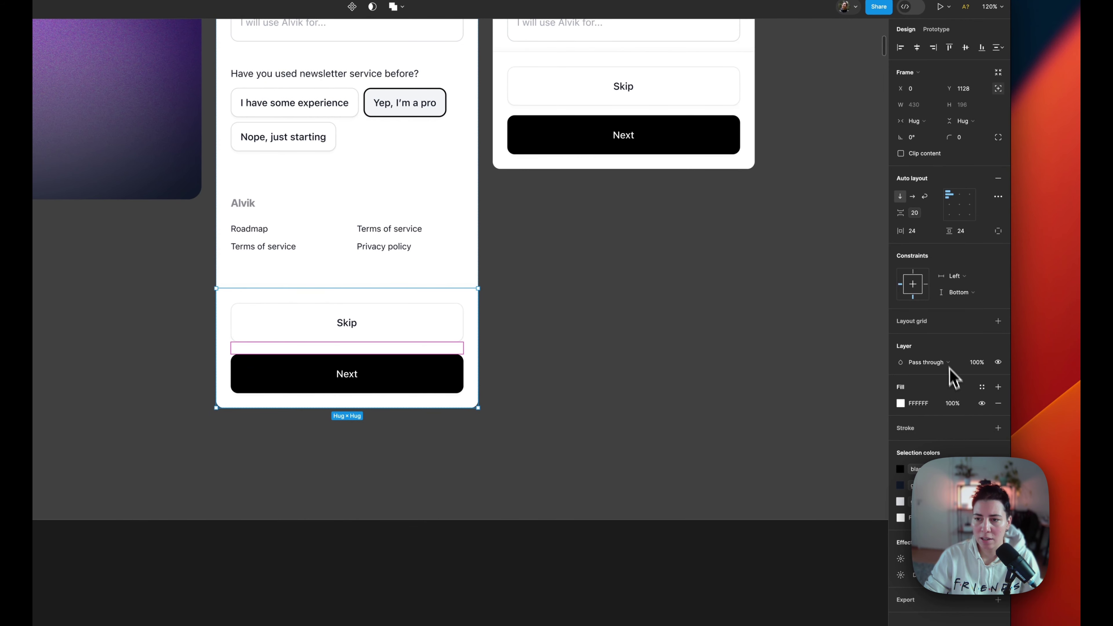
left_click(984, 231)
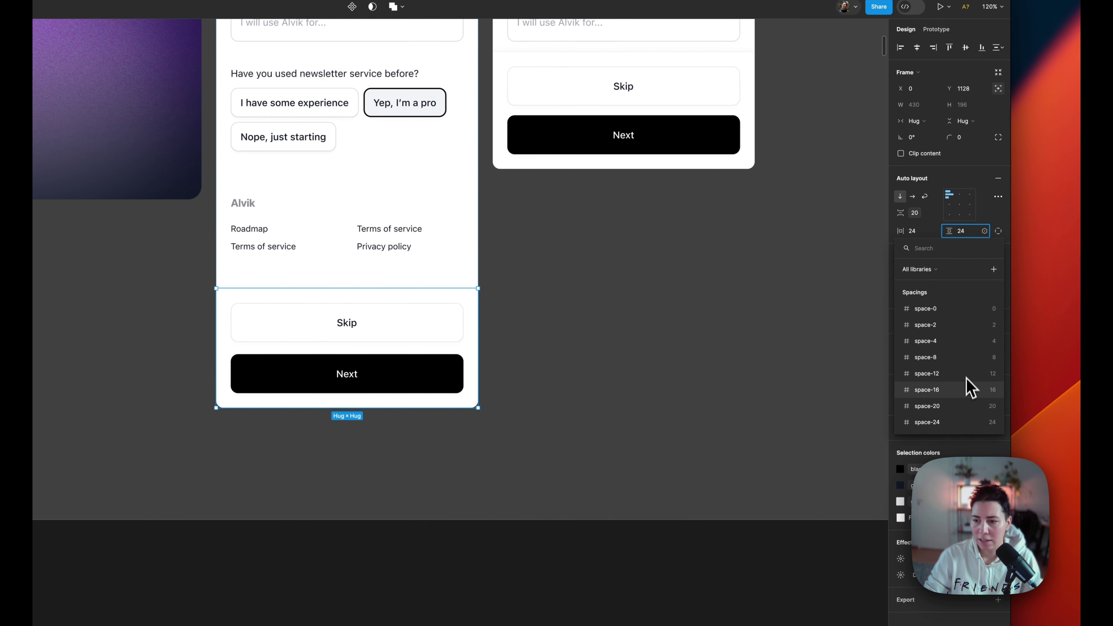
left_click(968, 422)
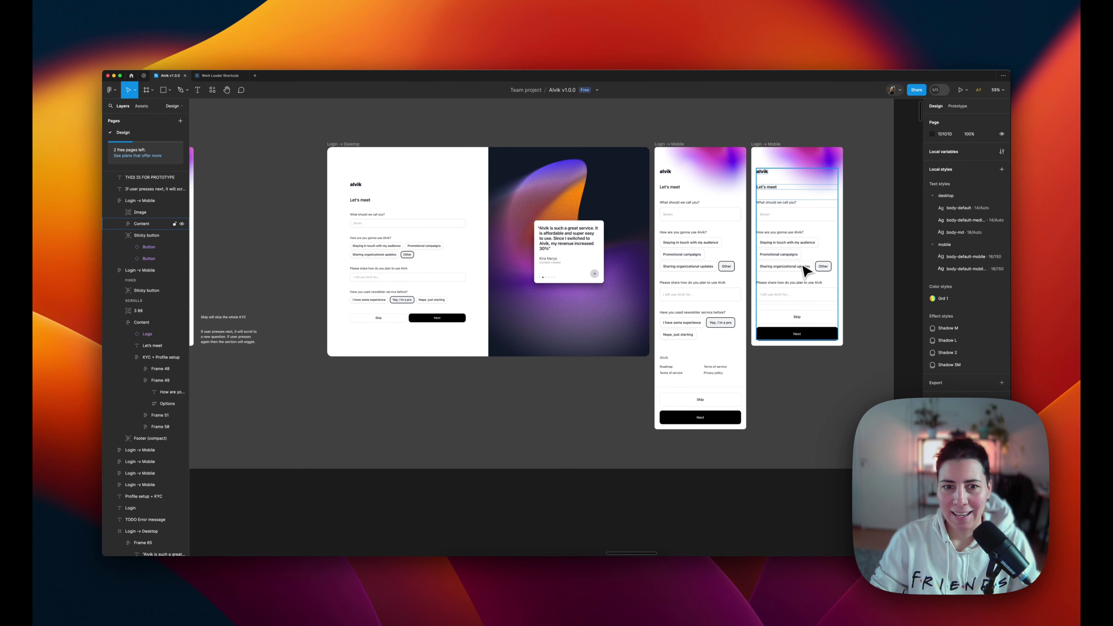
scroll(666, 298, "up", 5)
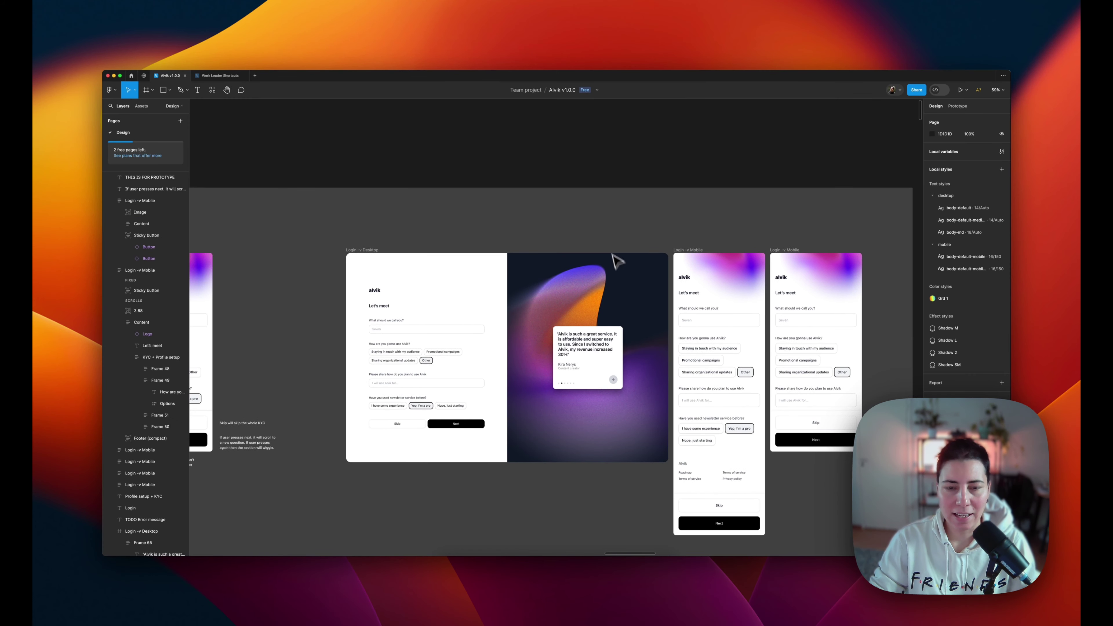
left_click(599, 223)
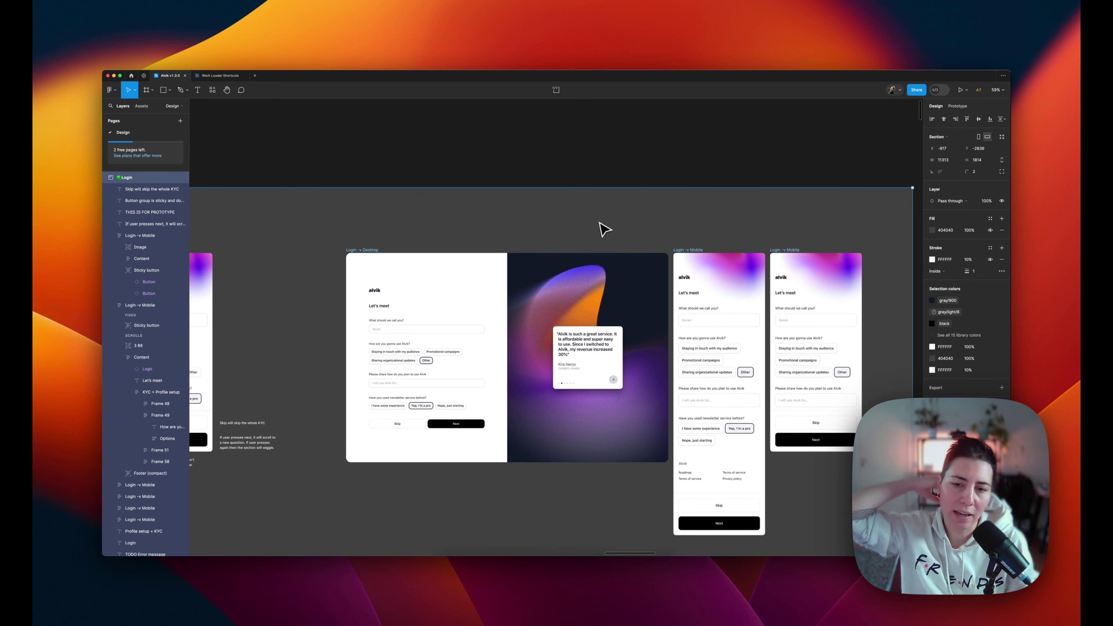
scroll(578, 211, "down", 2)
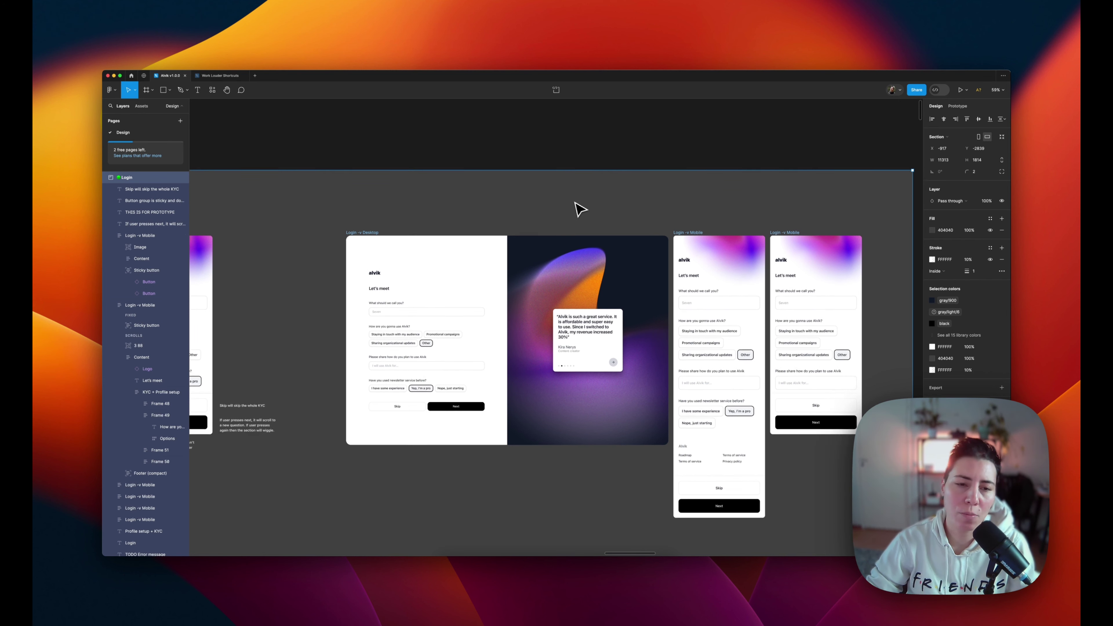
left_click(579, 159)
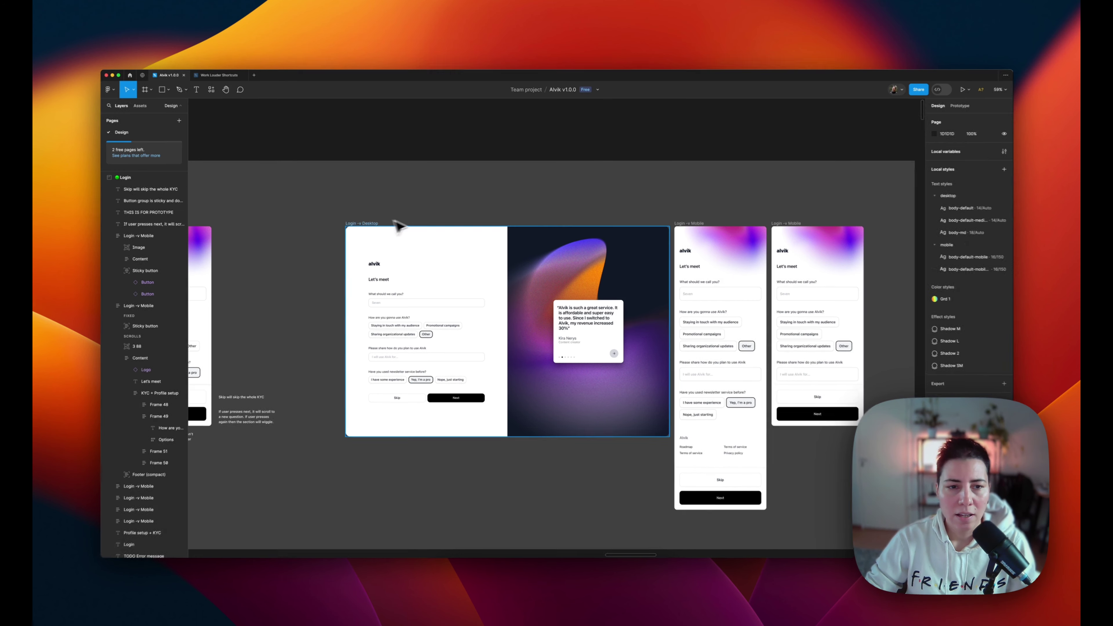
Step: Copy the rightmost Login Desktop frame as a PNG and paste it as an image on the empty canvas beside the Login section
left_click(368, 223)
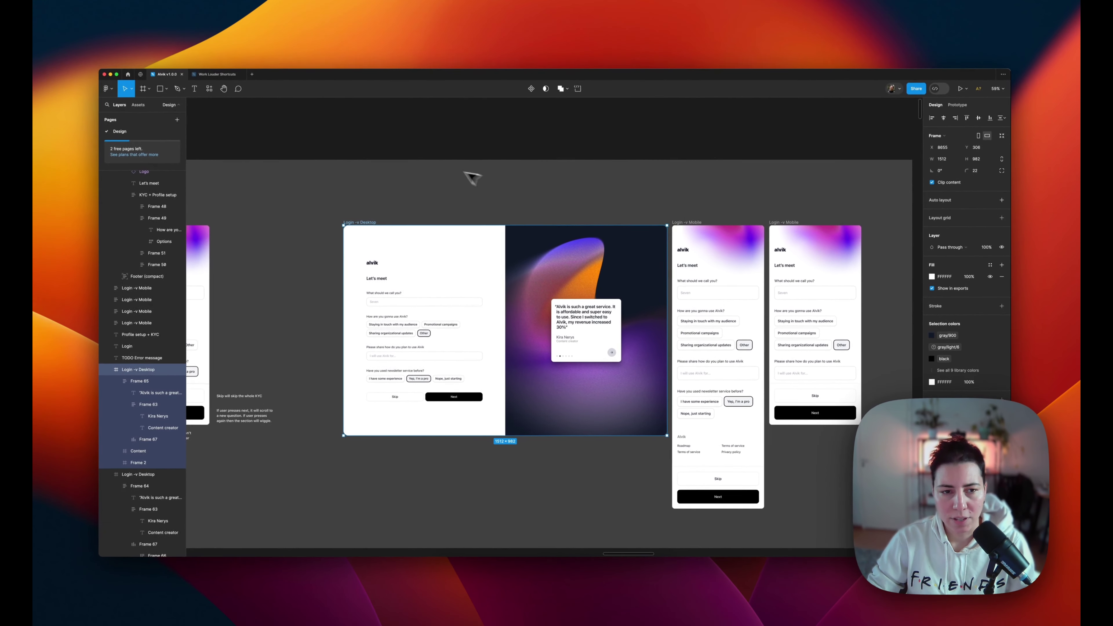
key("super+shift+c")
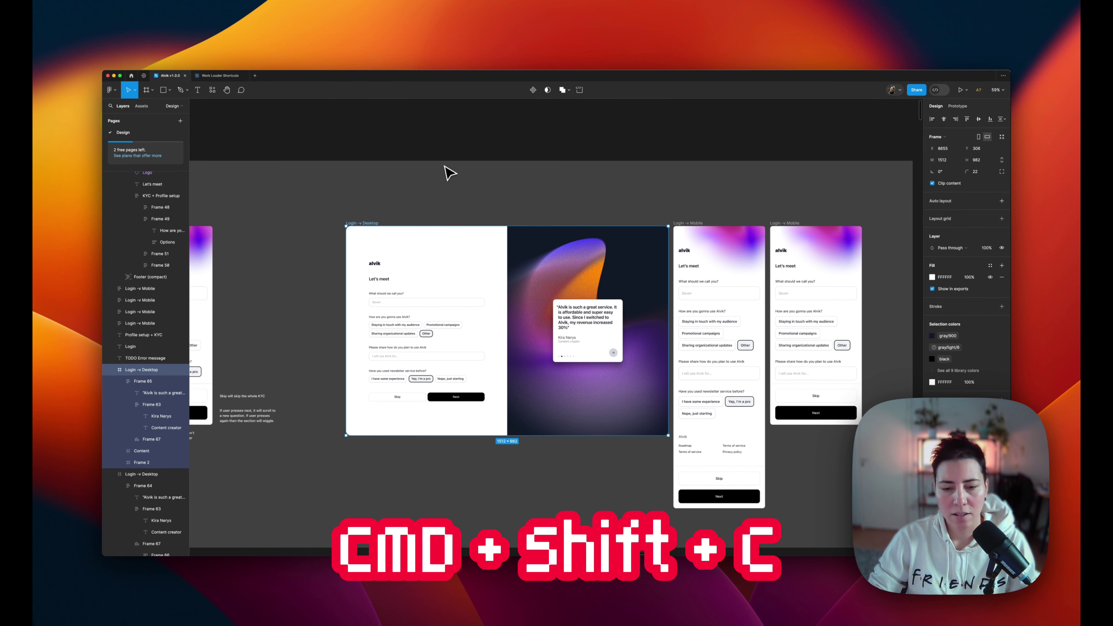
scroll(543, 268, "down", 5)
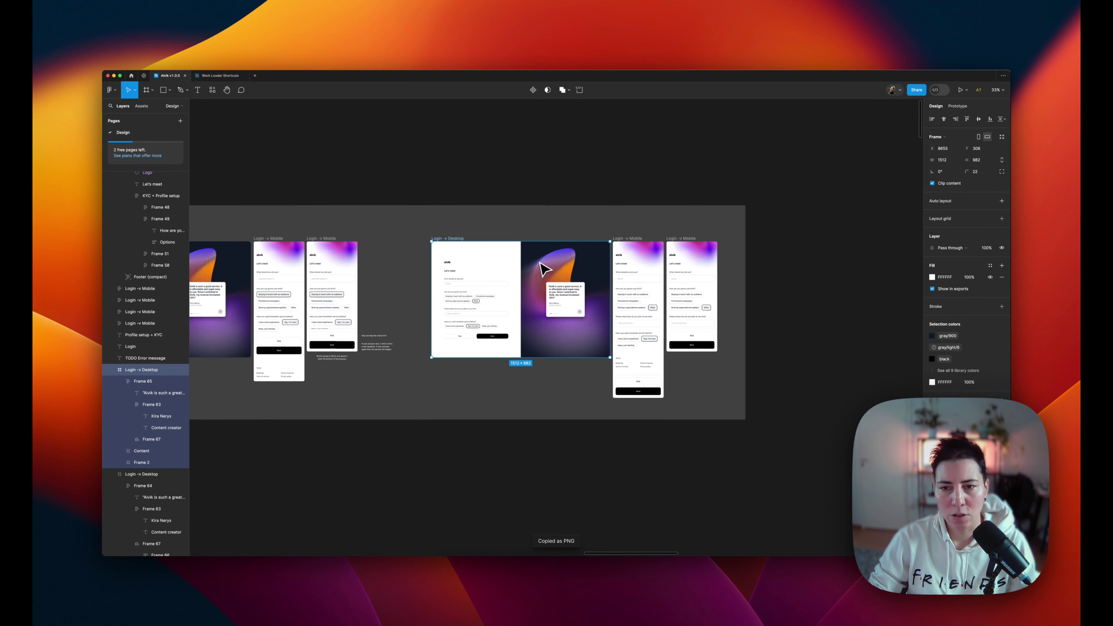
scroll(540, 264, "right", 10)
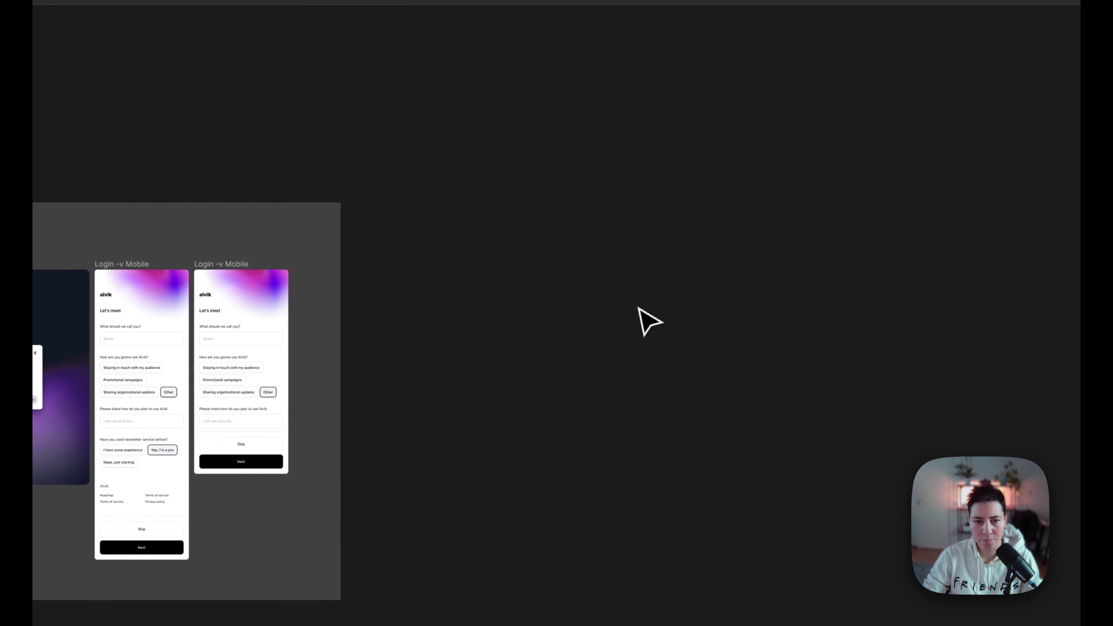
key("super+v")
scroll(696, 435, "up", 5)
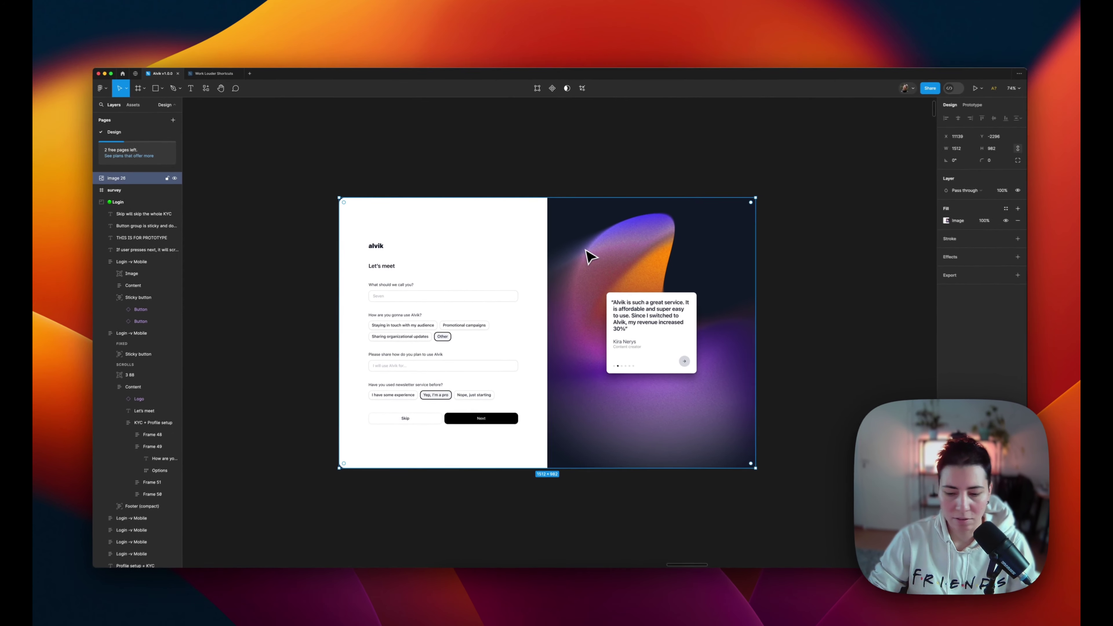
Step: Delete the pasted PNG image of the Login Desktop frame
key("Delete")
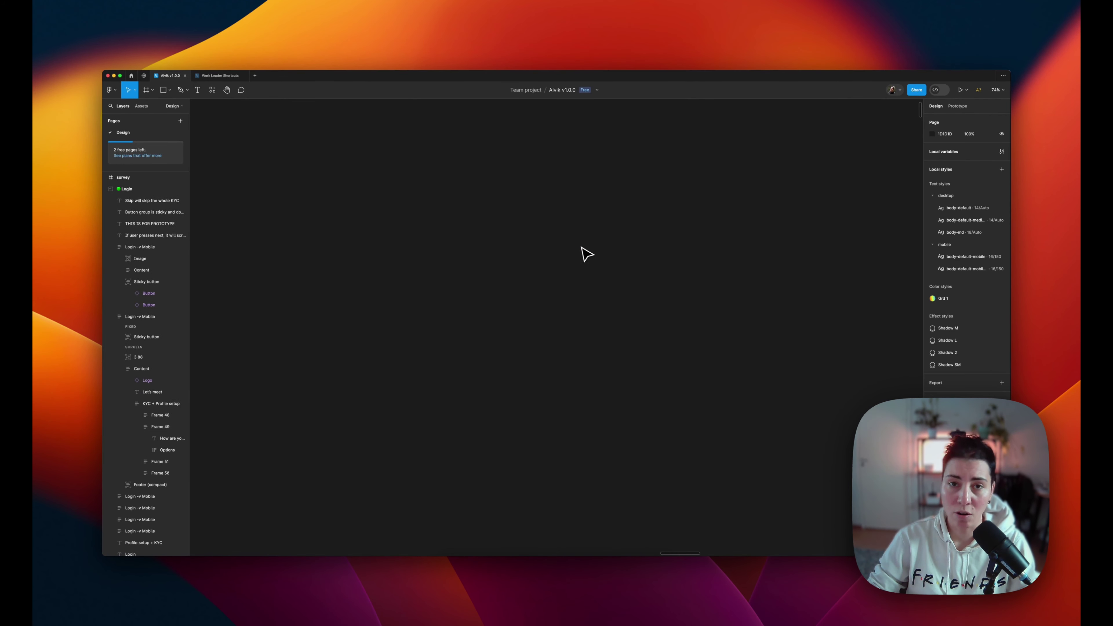
scroll(587, 254, "down", 10)
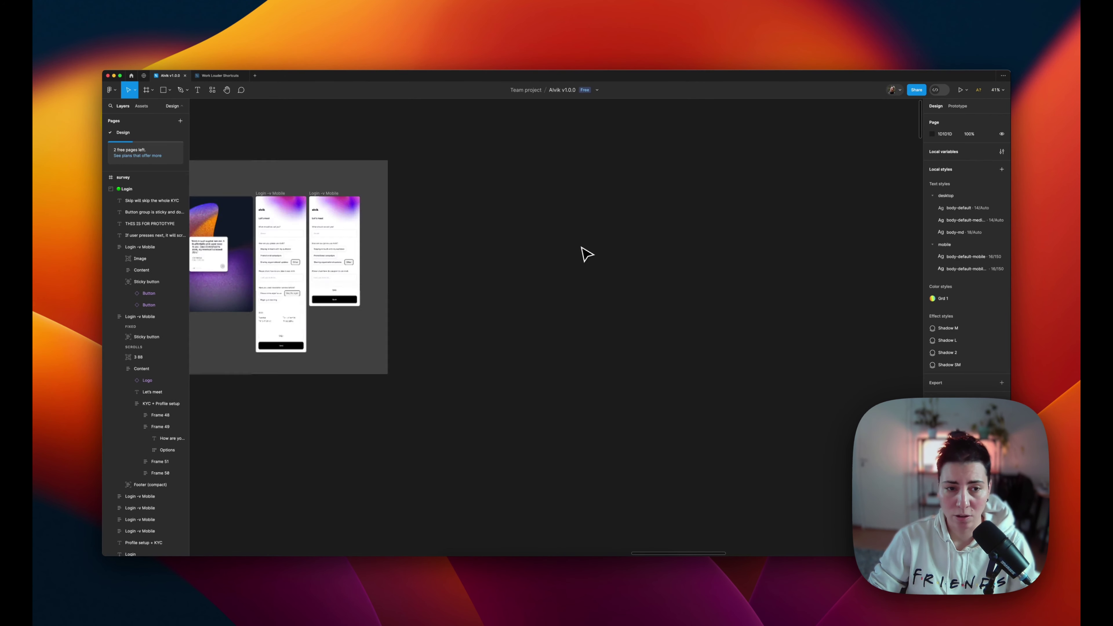
scroll(460, 225, "up", 5)
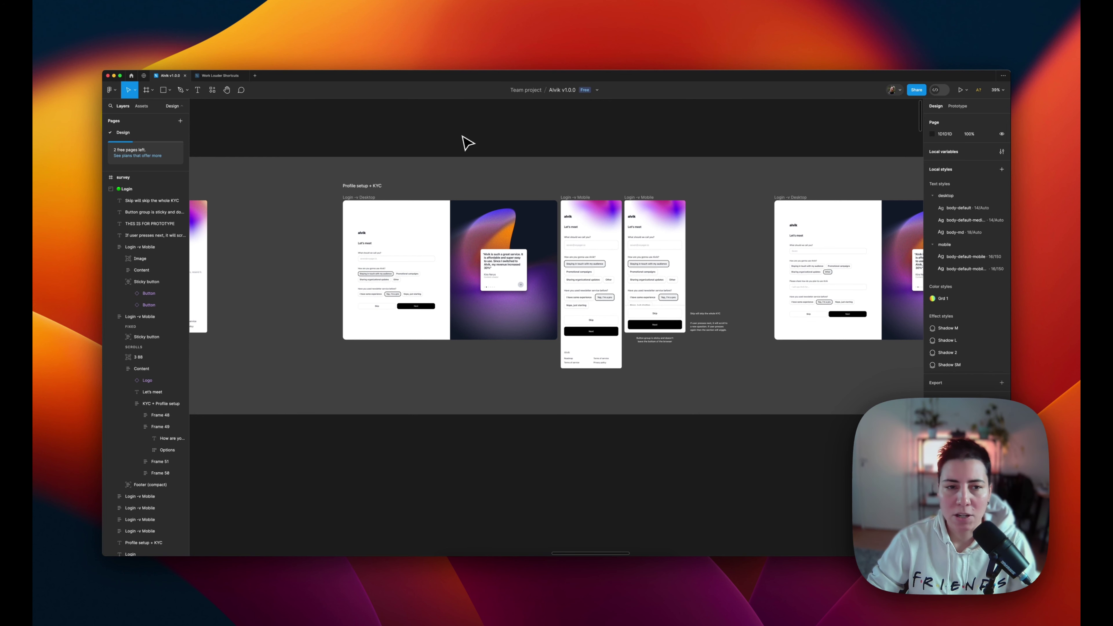
Step: Enlarge the Login section rightward and downward to about 12830 × 2270, and deselect it
scroll(407, 322, "down", 5)
scroll(407, 322, "down", 2)
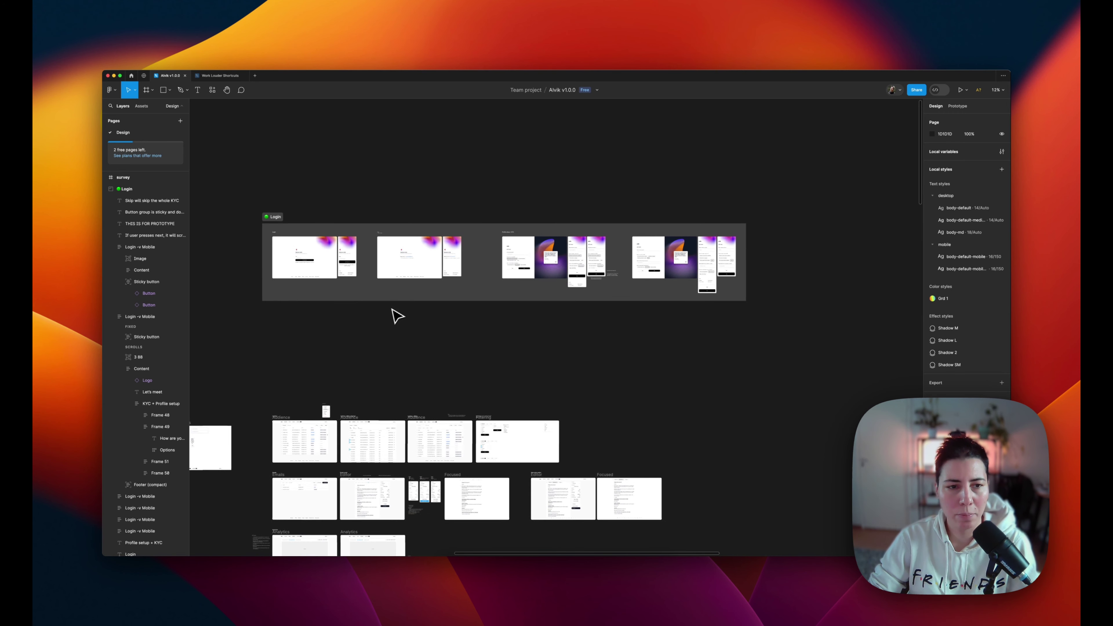
scroll(394, 316, "up", 1)
left_click(262, 207)
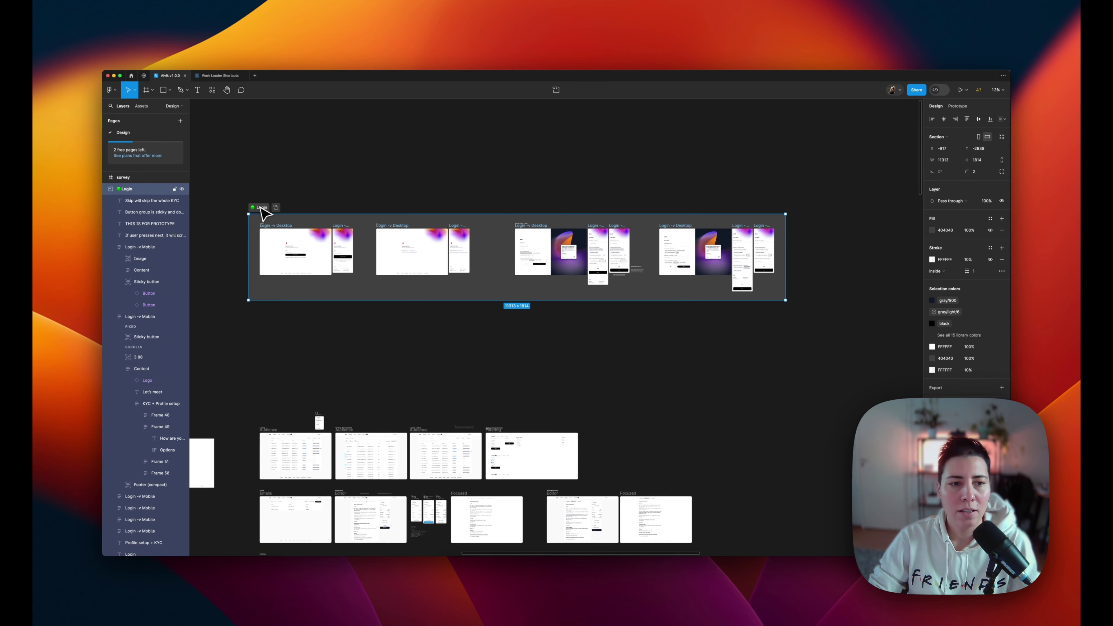
left_click_drag(787, 268, 858, 267)
left_click_drag(793, 297, 791, 321)
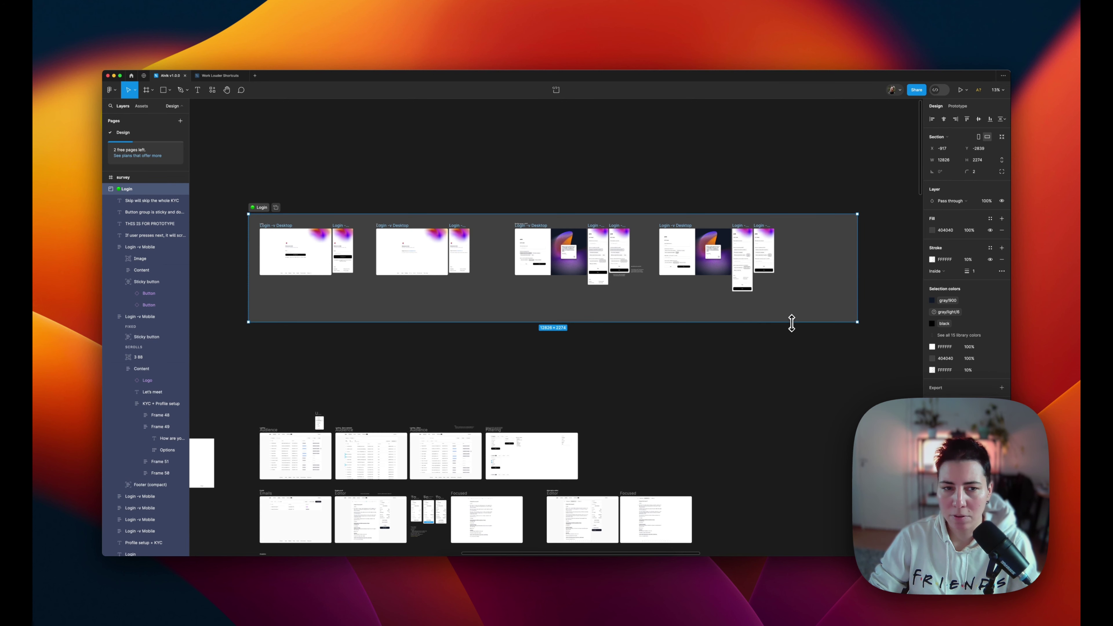
left_click(554, 204)
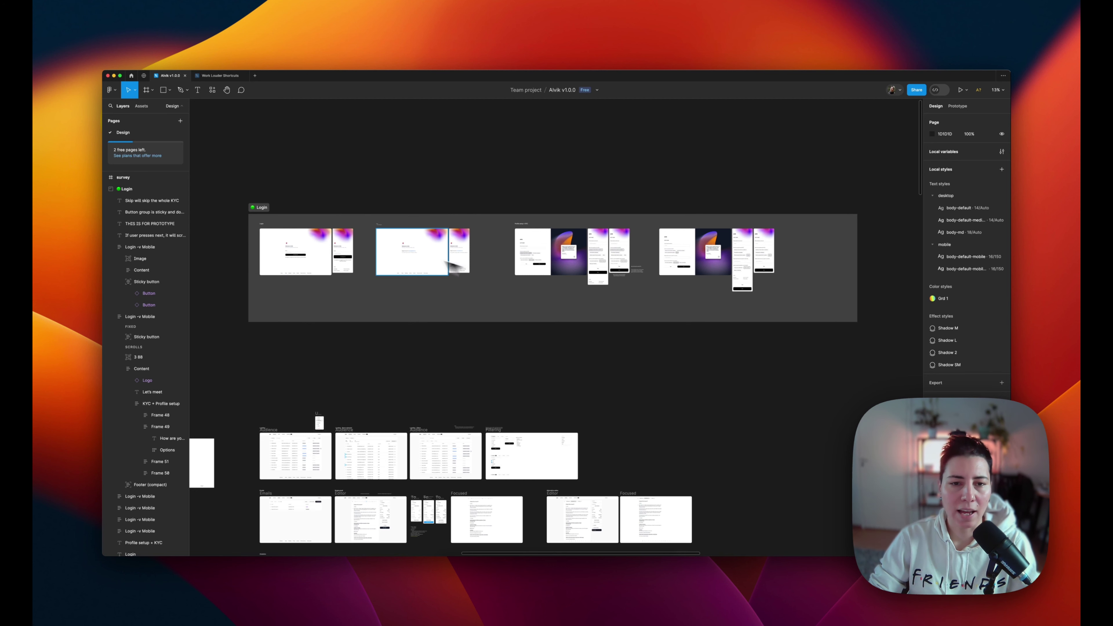
Step: Select the Login section by its title
left_click(254, 210)
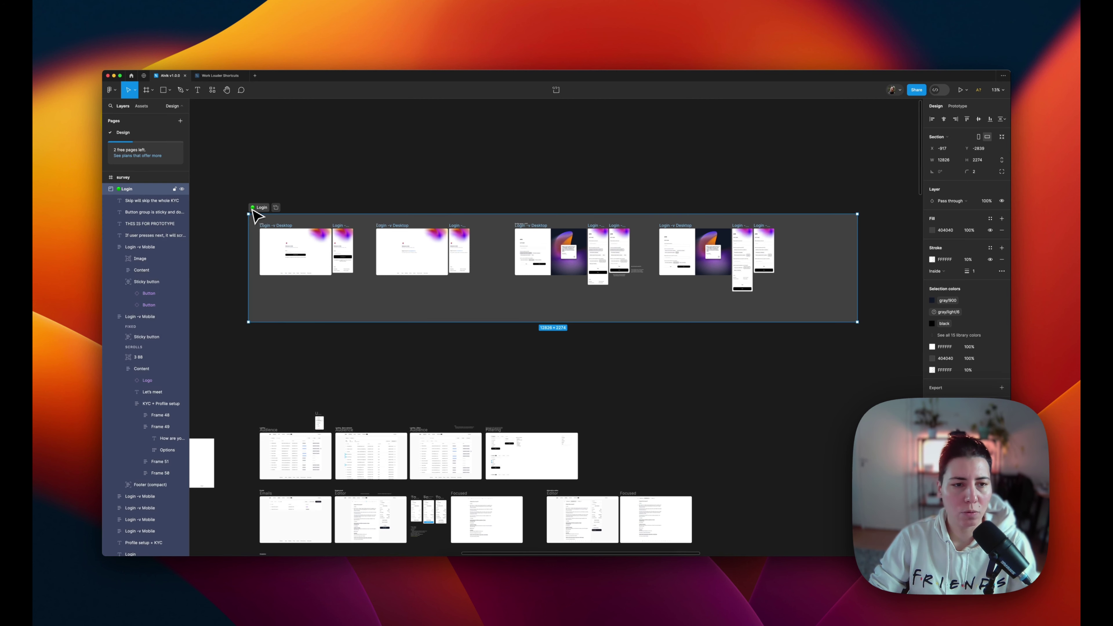